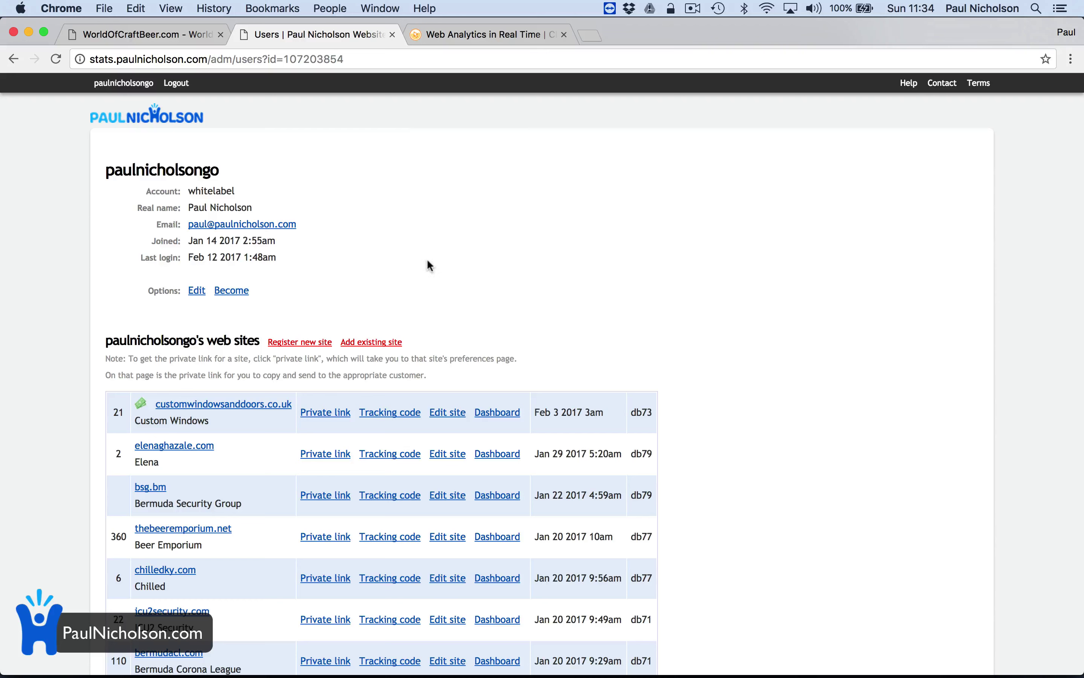
Start registering a new web site and set its hostname to WorldOfCraftBeer.com.
left_click(308, 342)
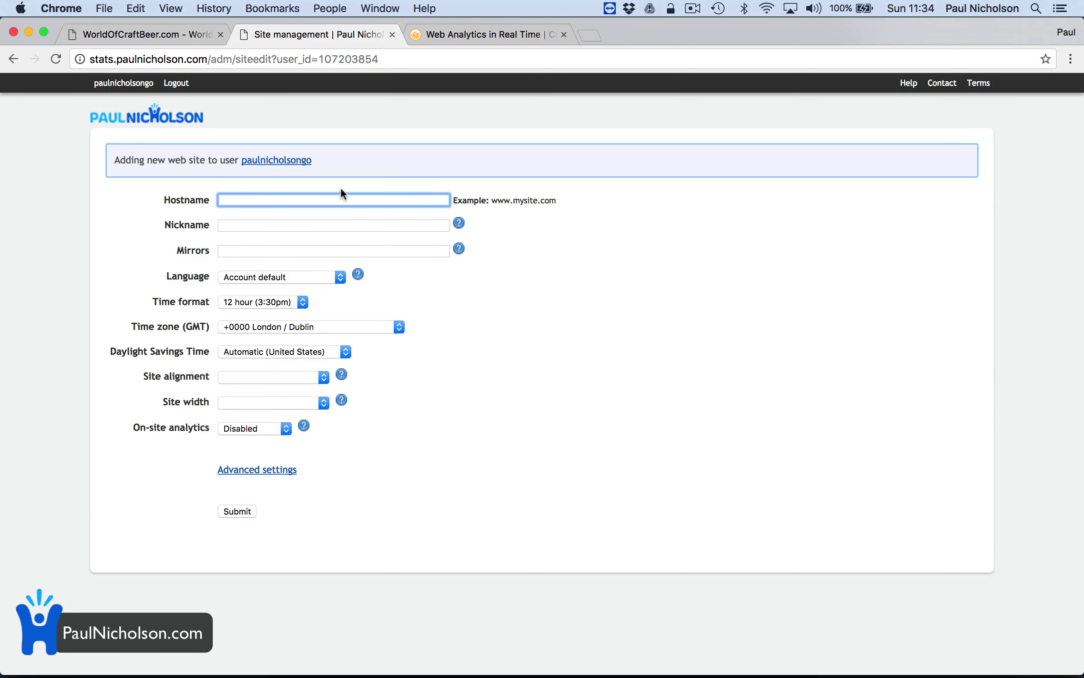
left_click(337, 197)
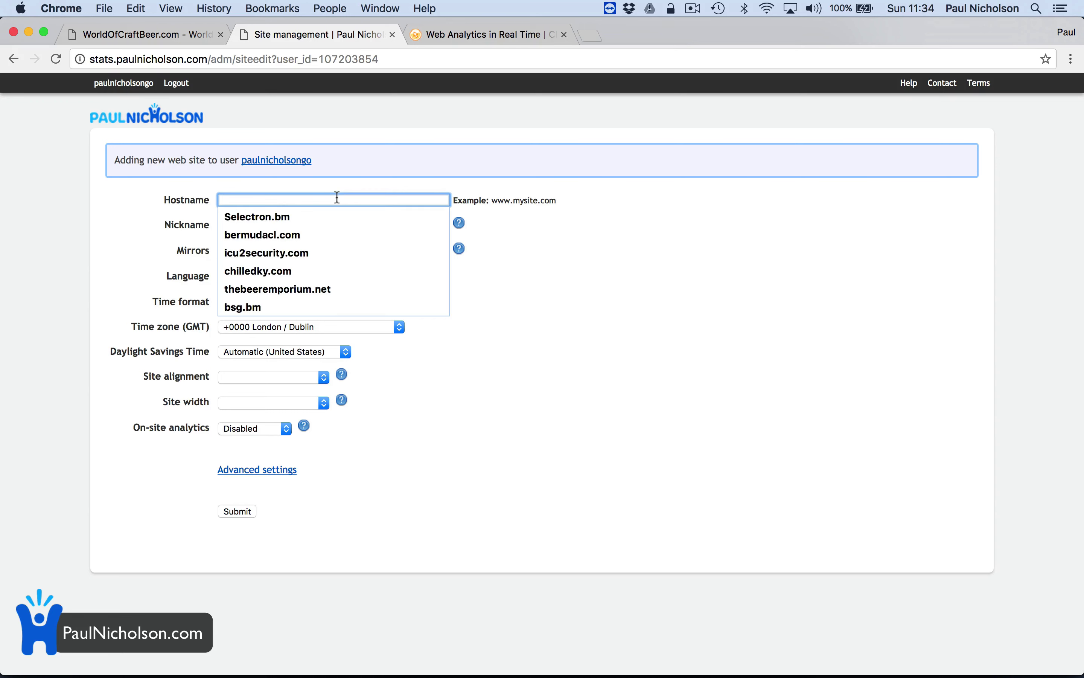
type("World Of Craft Beer")
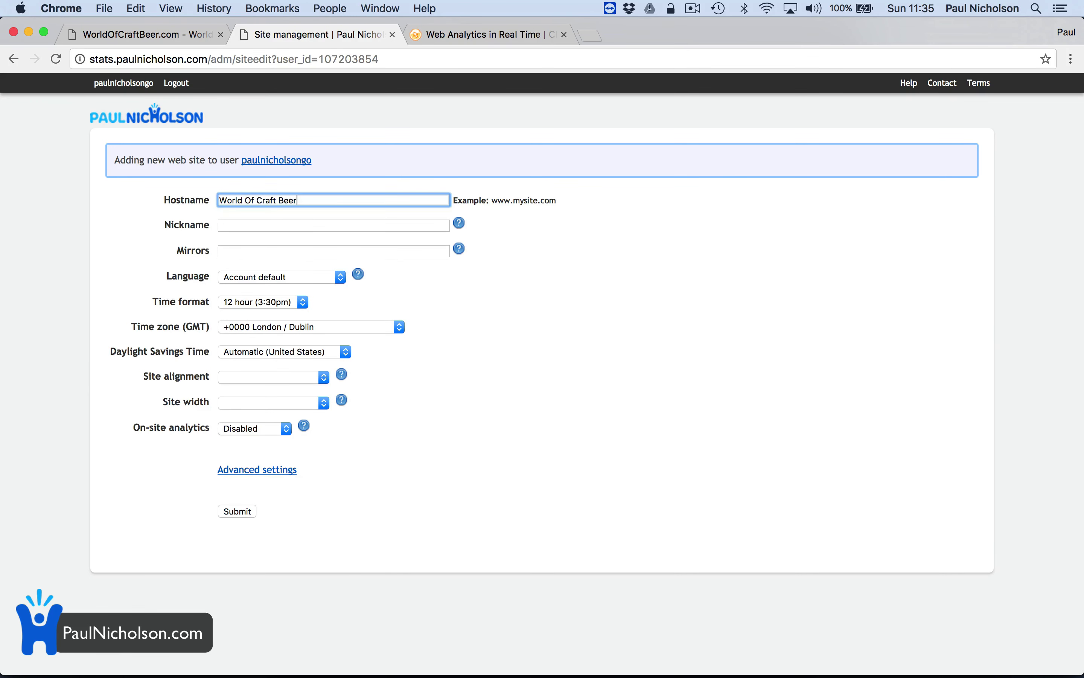
key("Tab")
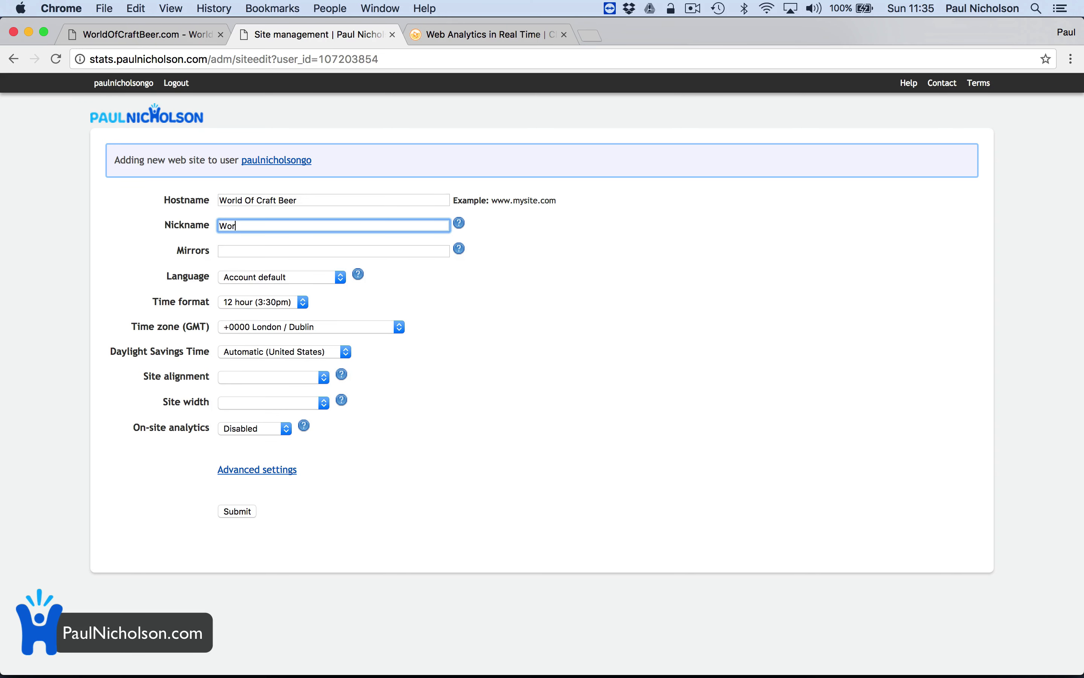
left_click(299, 197)
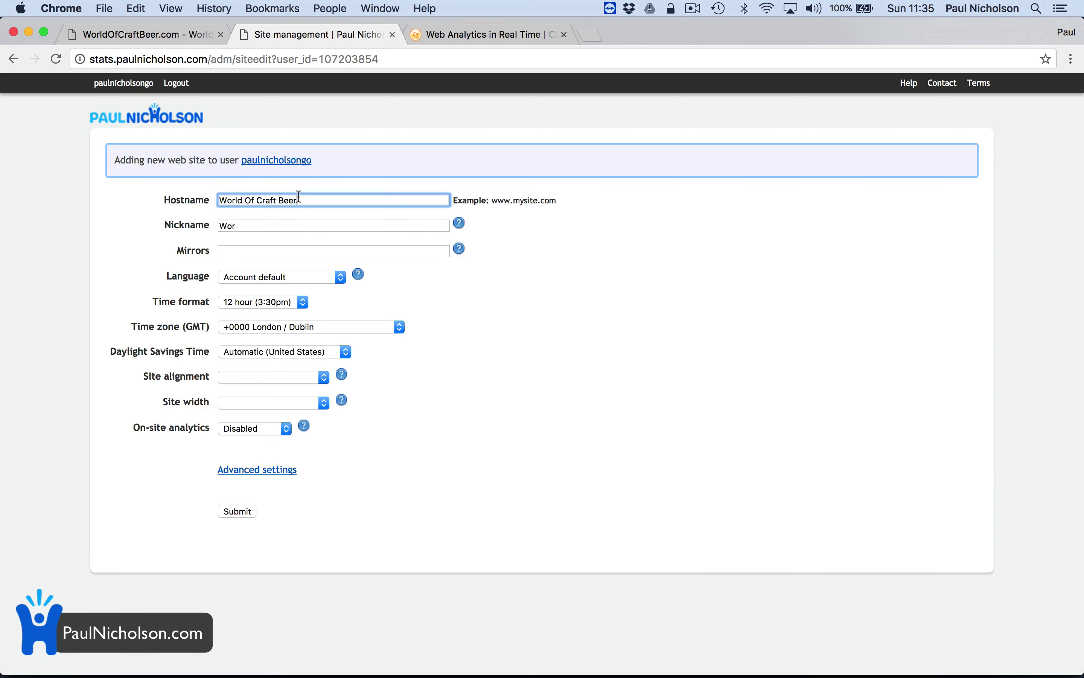
left_click(245, 202)
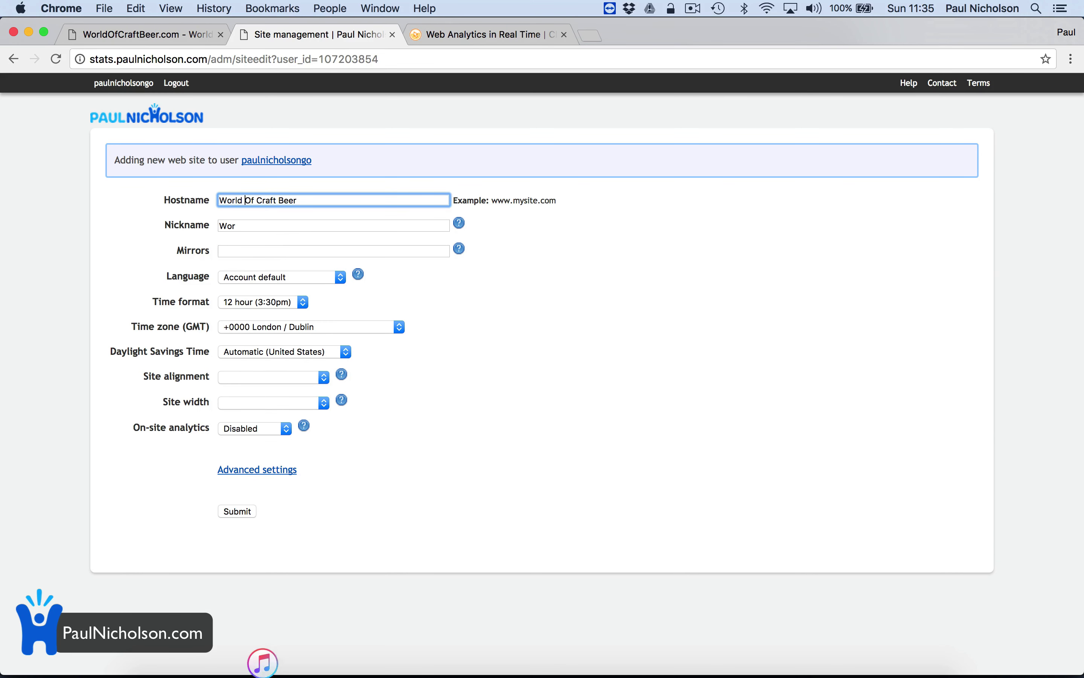
key("Delete")
key("Right")
key("Right")
key("Right")
key("BackSpace")
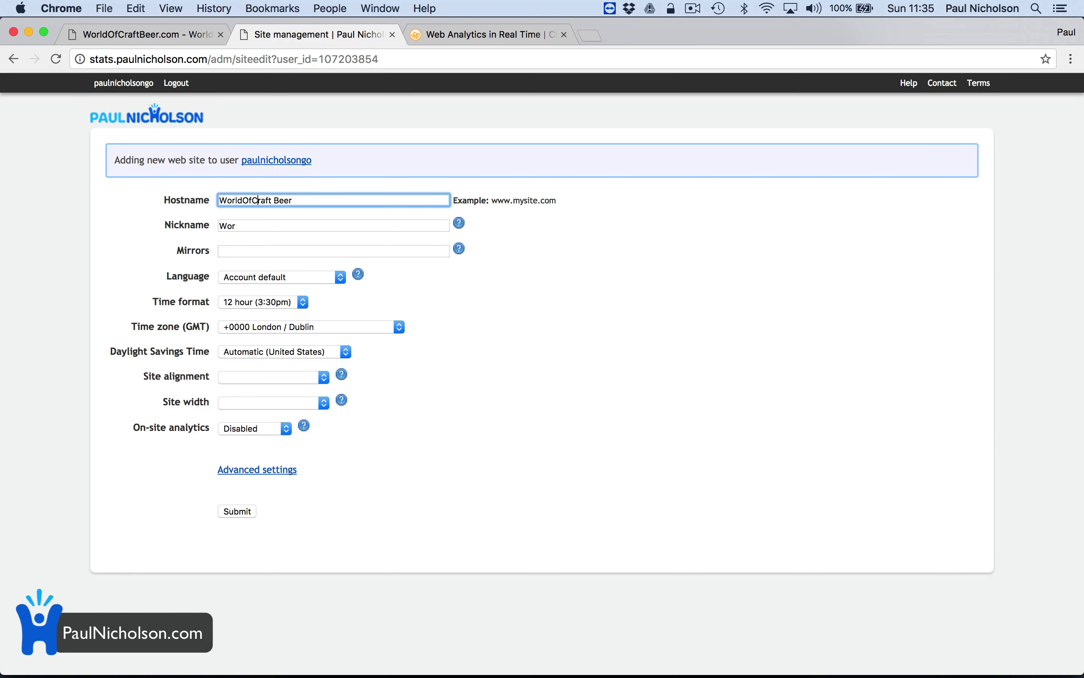
key("BackSpace")
Set the site's nickname to World Of Craft Beer and enter wocbeer.com as its mirror domain.
key("Tab")
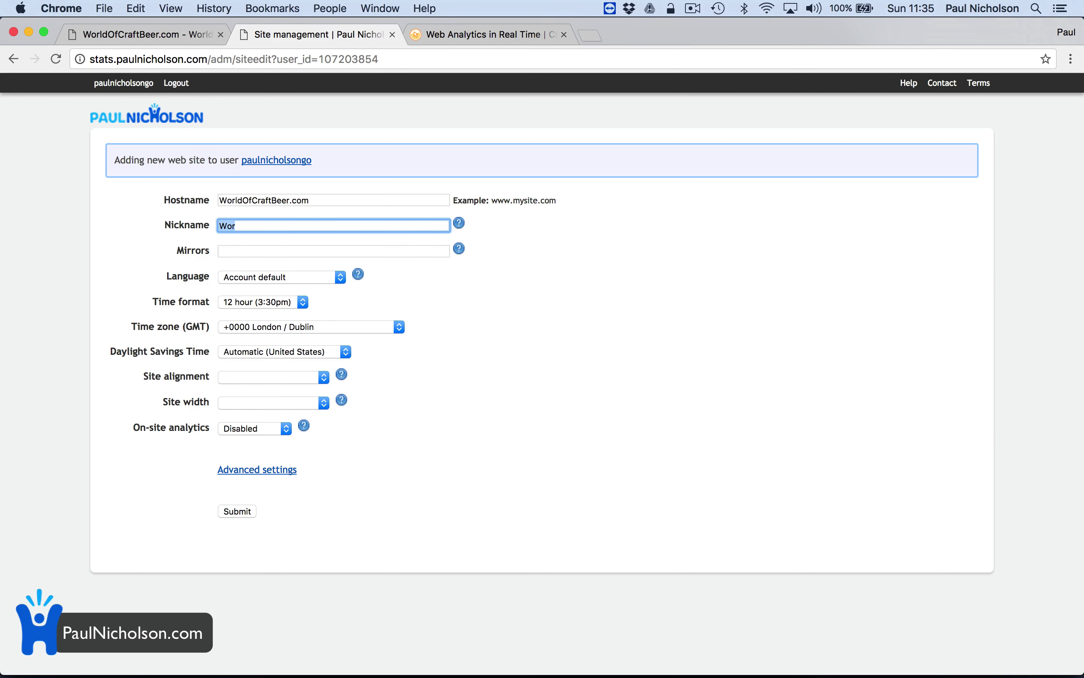
key("Right")
left_click(394, 252)
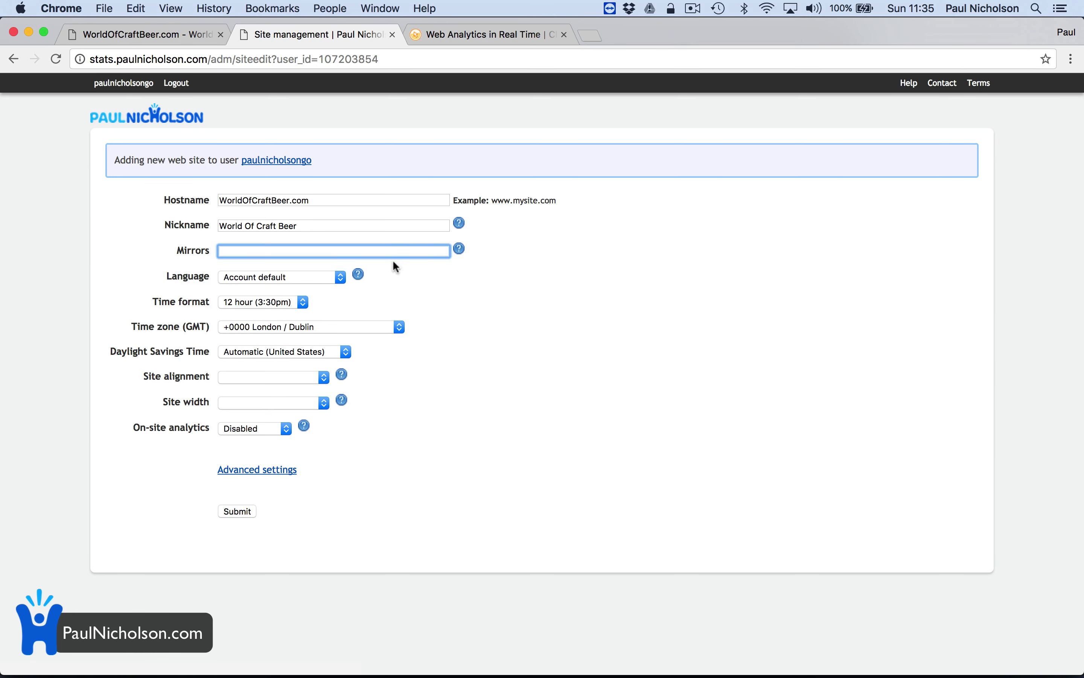
left_click(462, 252)
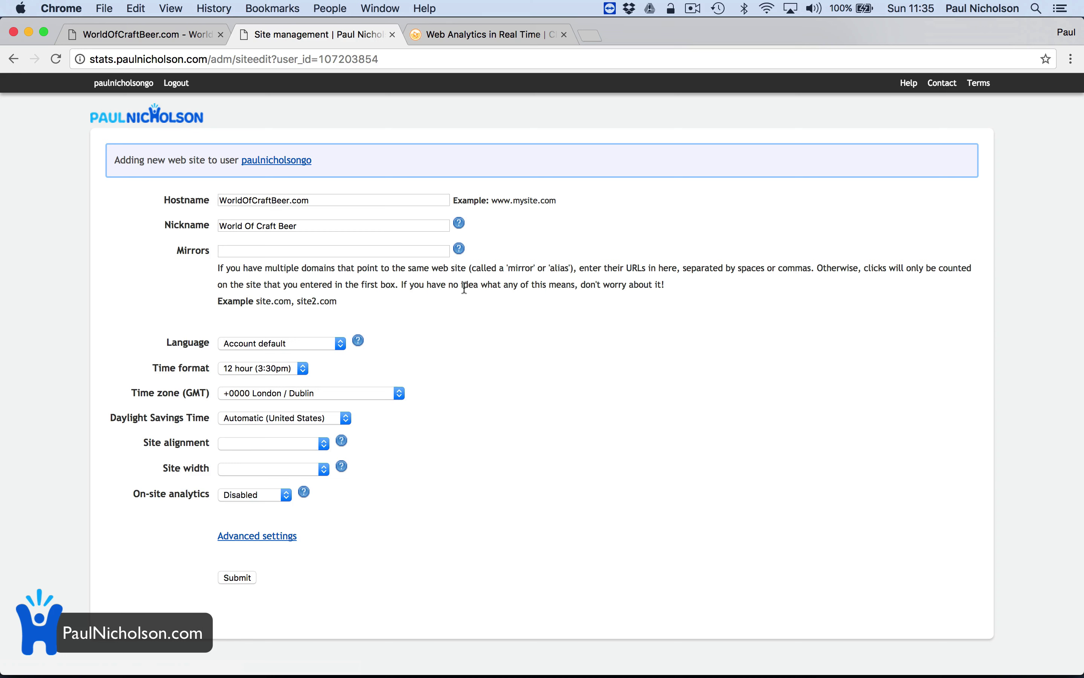
left_click(247, 250)
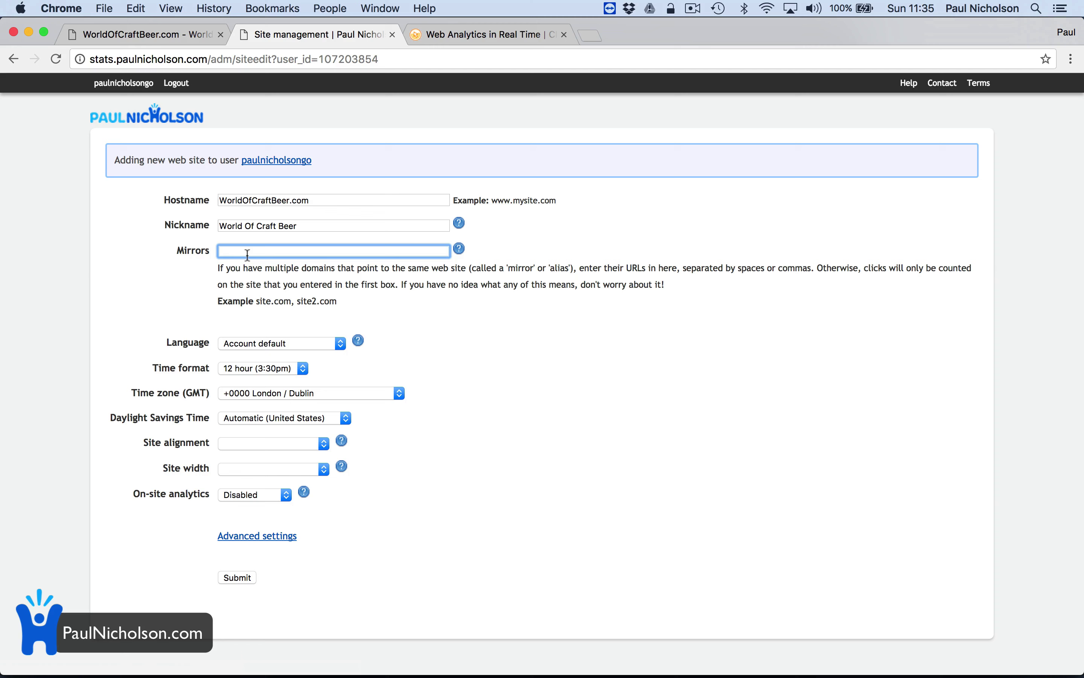
type("wocbeer.com")
left_click(294, 264)
Choose the Account default language, Centered site alignment and a site width of 1024.
scroll(349, 321, "down", 3)
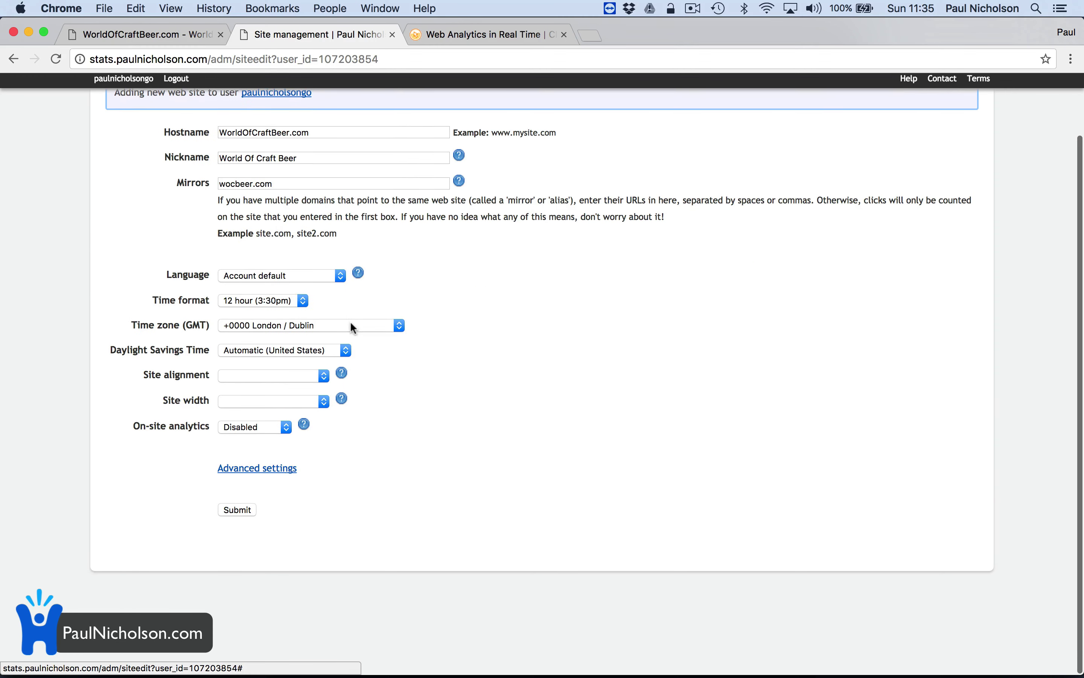
left_click(305, 278)
left_click(313, 278)
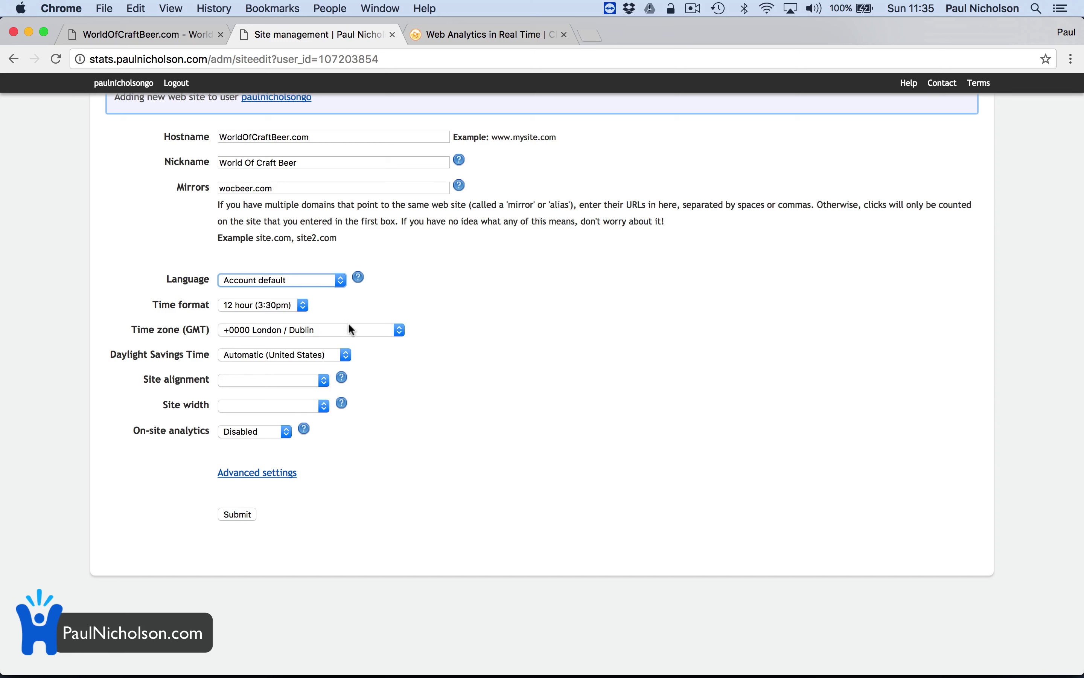
left_click(306, 376)
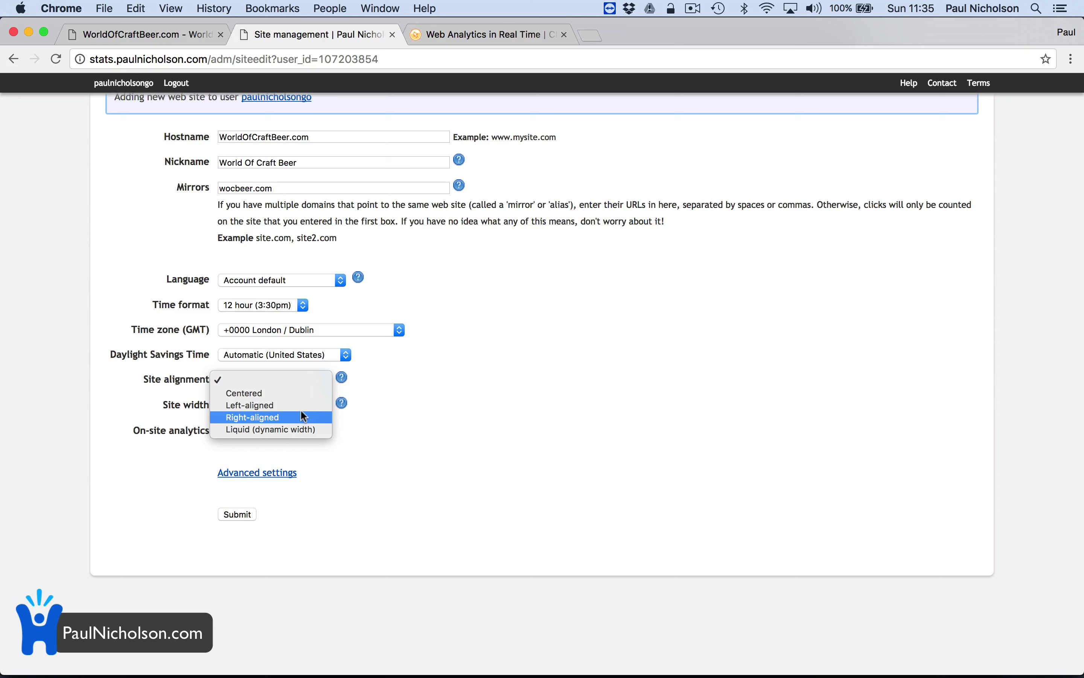
left_click(303, 393)
left_click(293, 407)
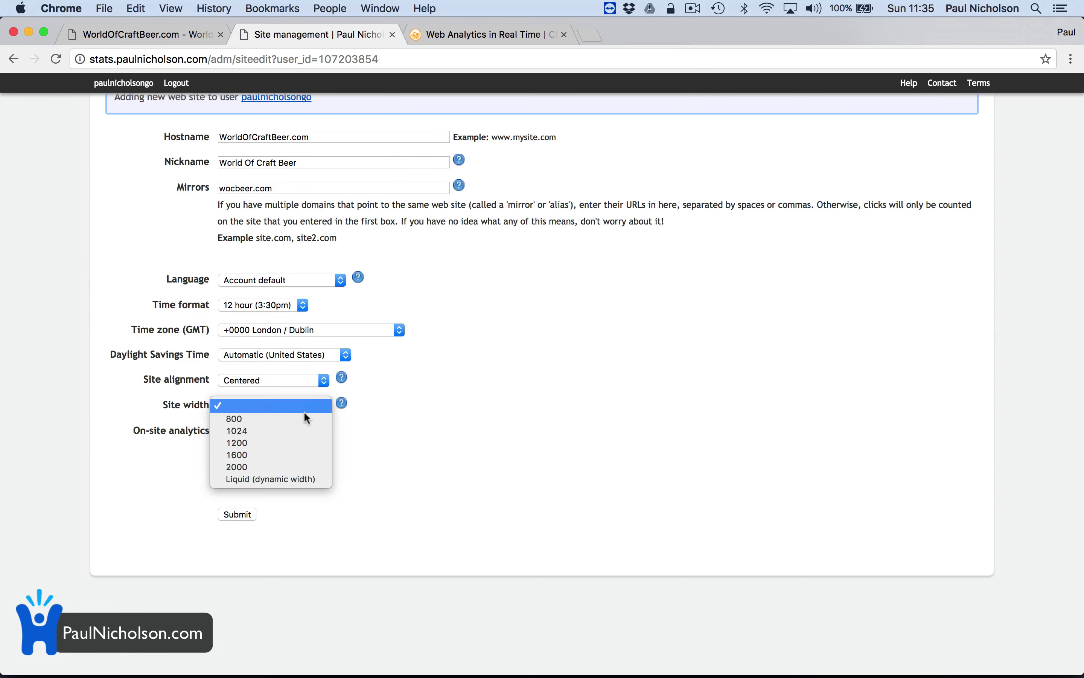
left_click(299, 430)
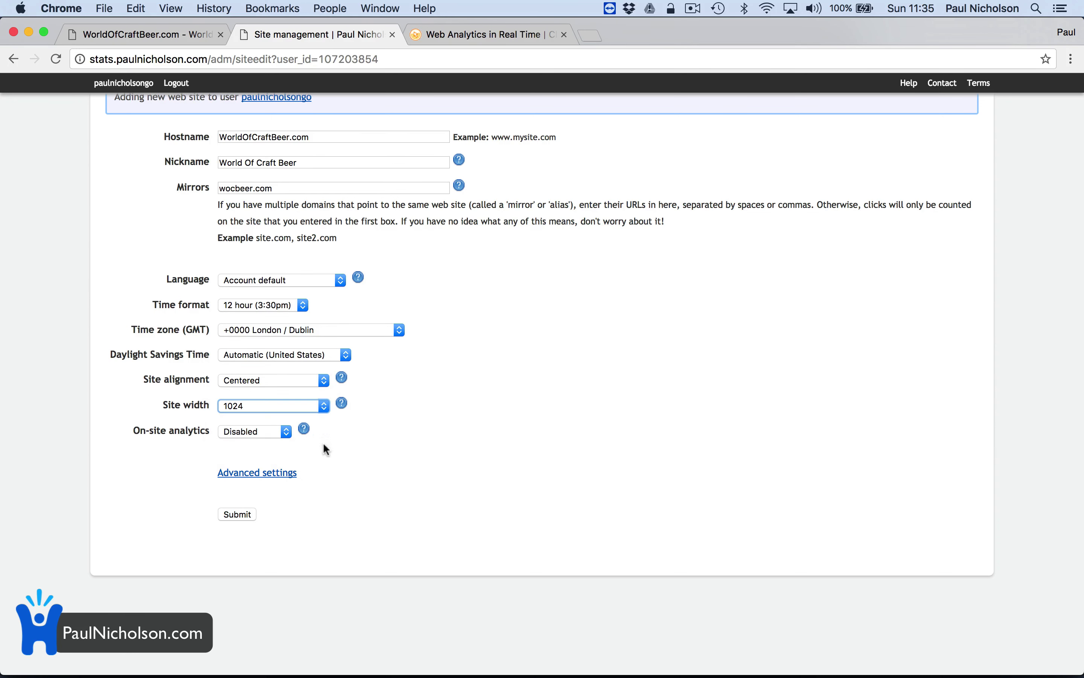
Set on-site analytics to Bottom-left, reveal the advanced settings and submit the new site registration.
left_click(269, 435)
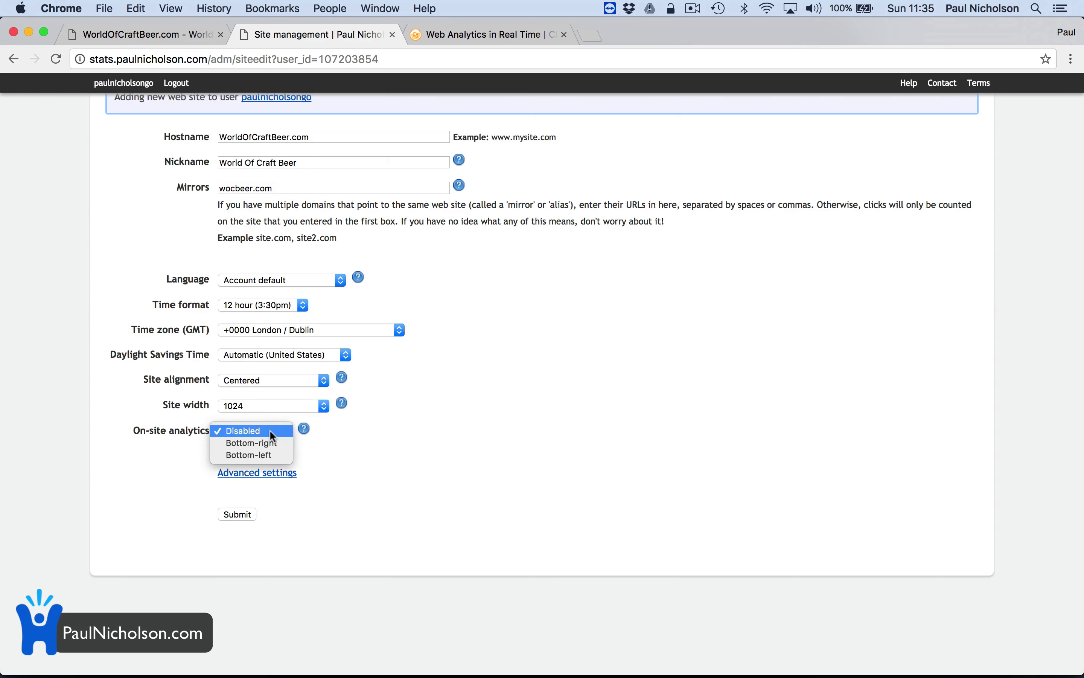
left_click(281, 455)
left_click(285, 474)
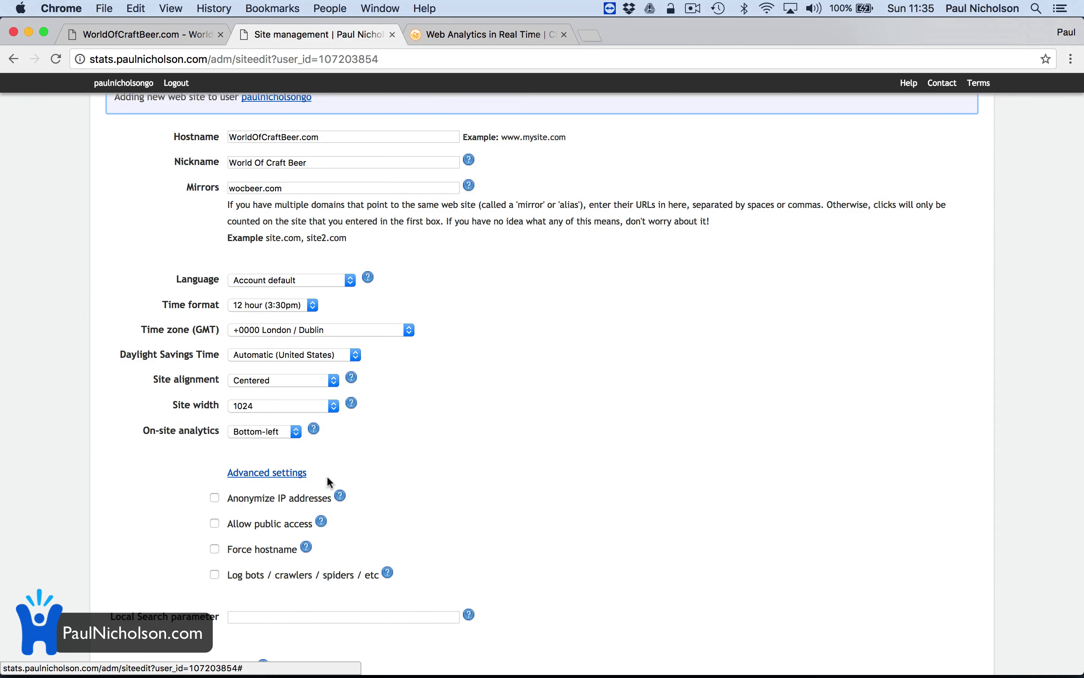
scroll(328, 478, "down", 5)
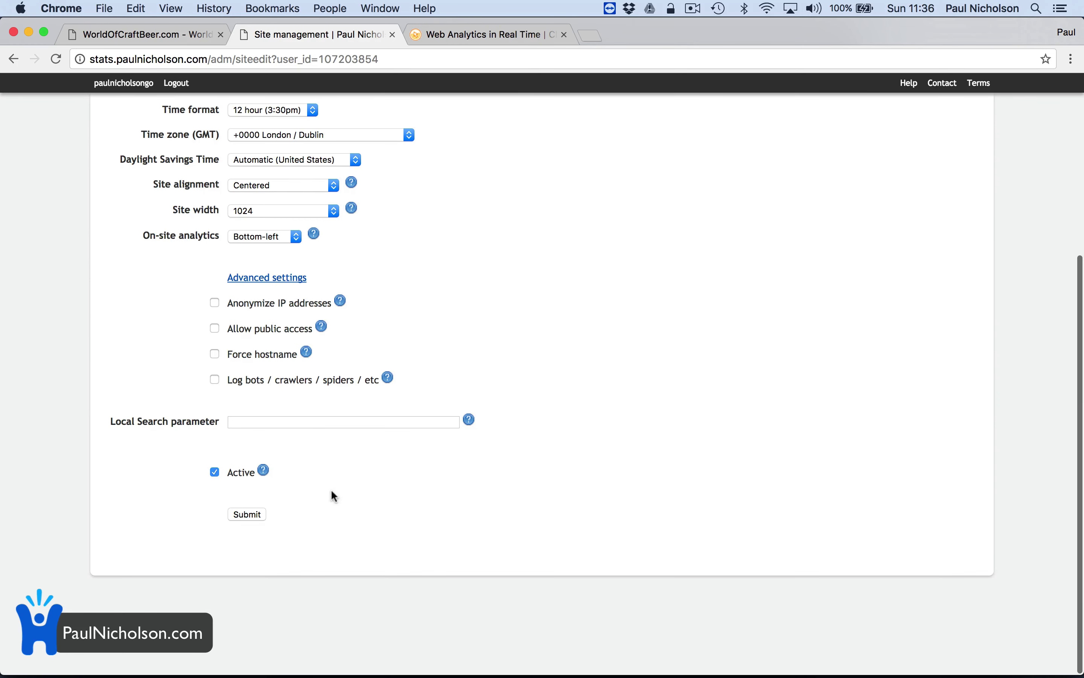
left_click(253, 513)
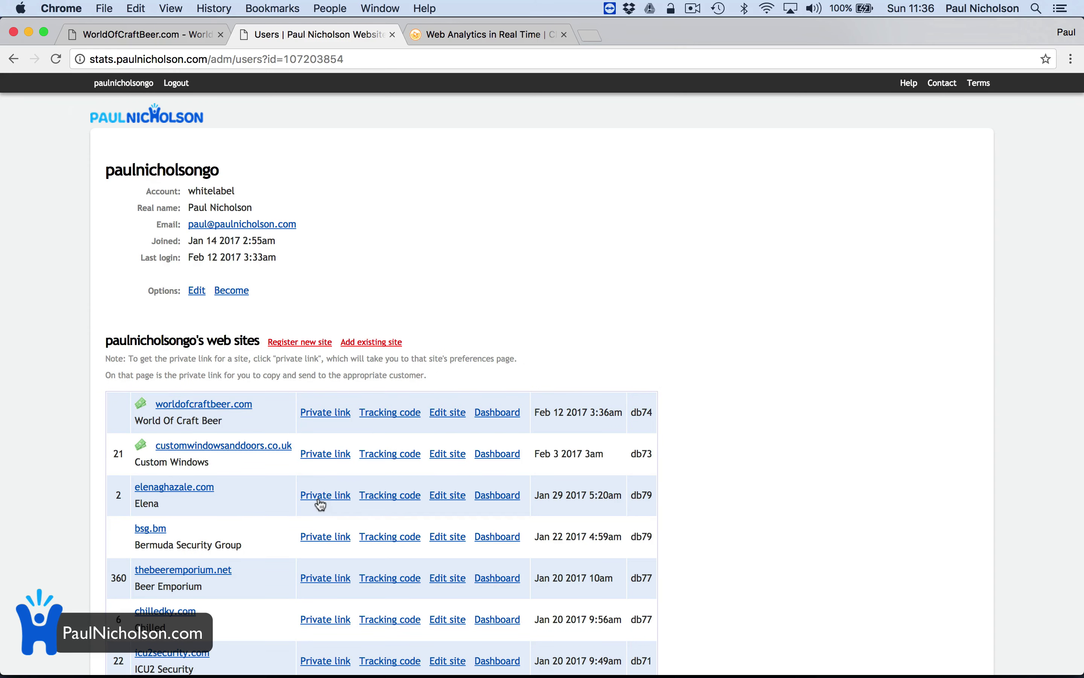
Open the worldofcraftbeer.com website from the site list and look briefly at the Clicky home page.
left_click(224, 405)
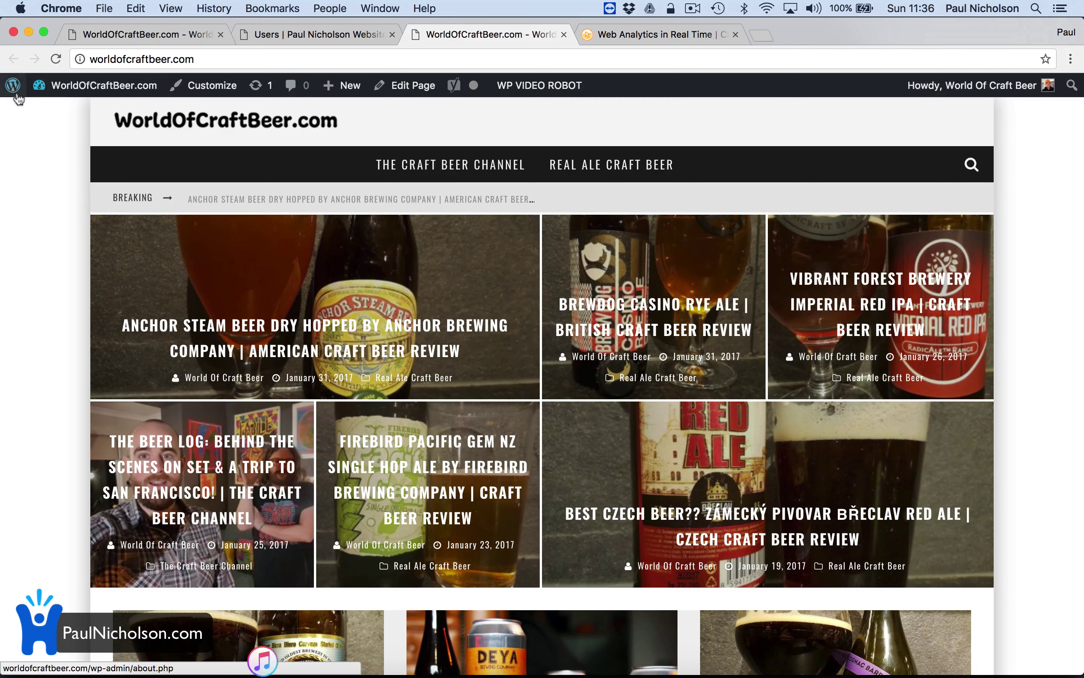
left_click(608, 39)
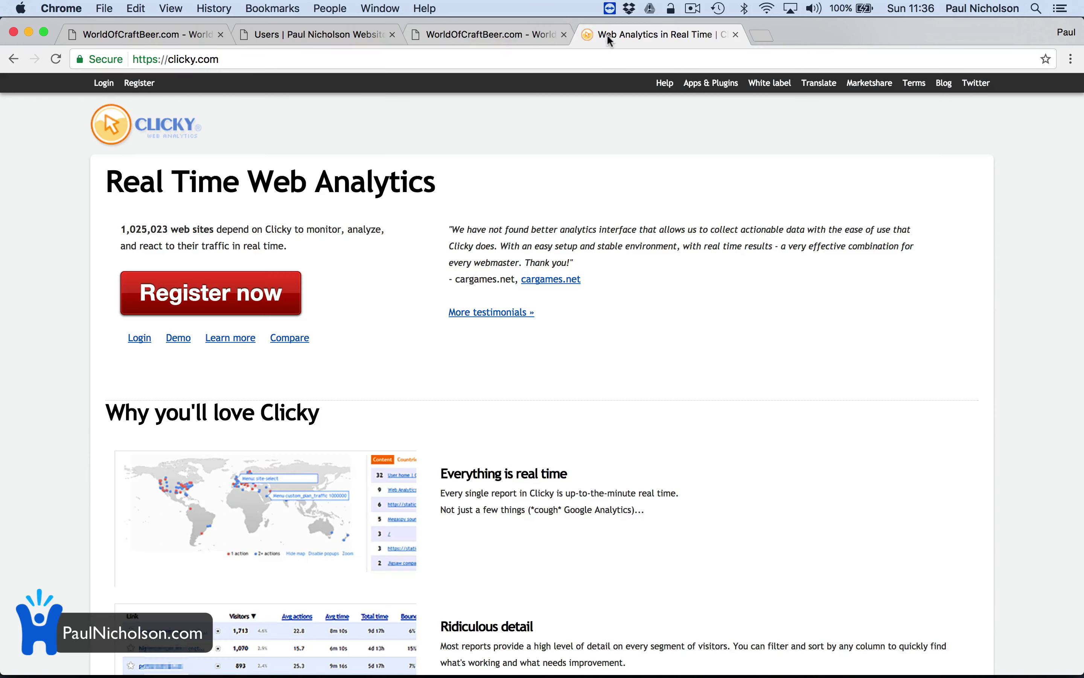
left_click(511, 35)
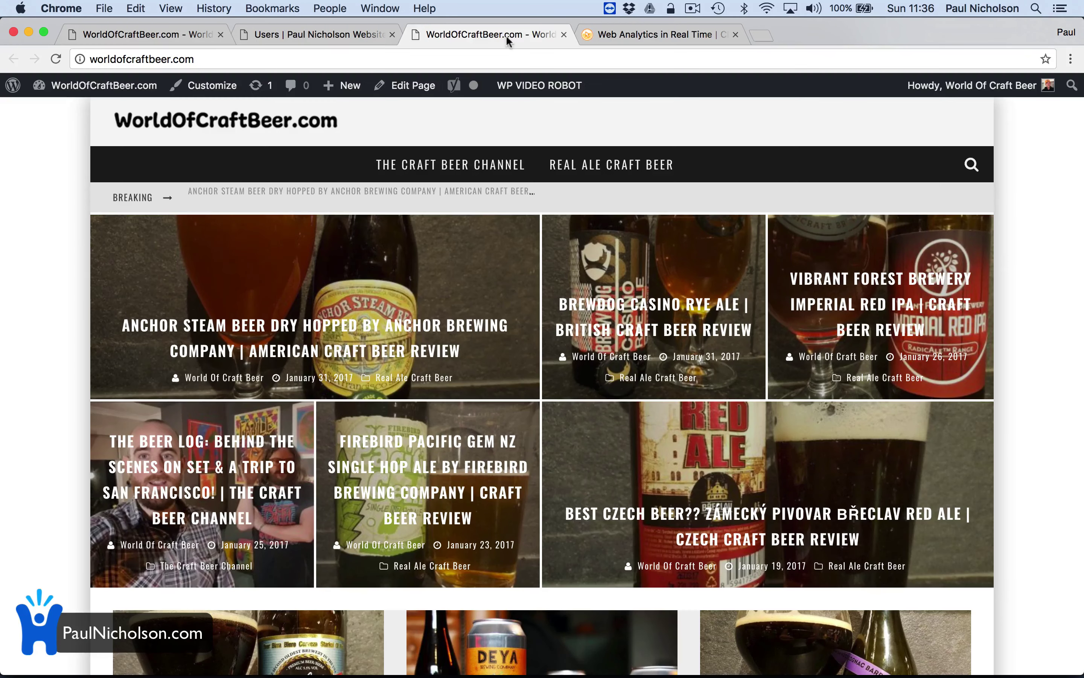
Open the tracking code page for World Of Craft Beer and copy the tracking code.
left_click(316, 30)
left_click(366, 412)
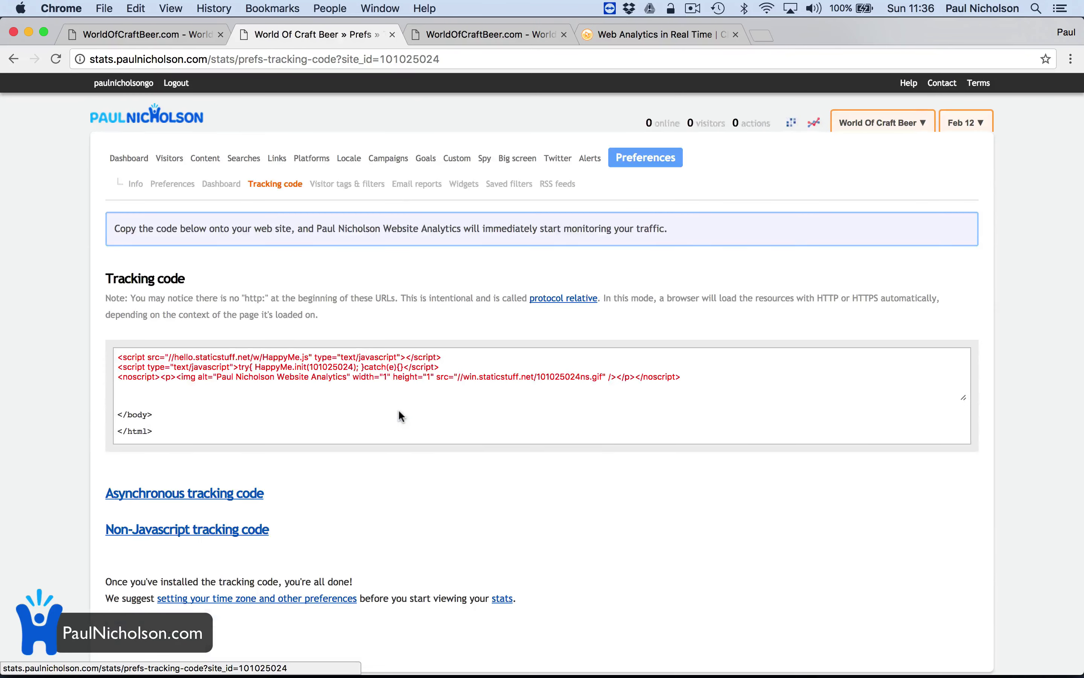
left_click(377, 398)
key("super+c")
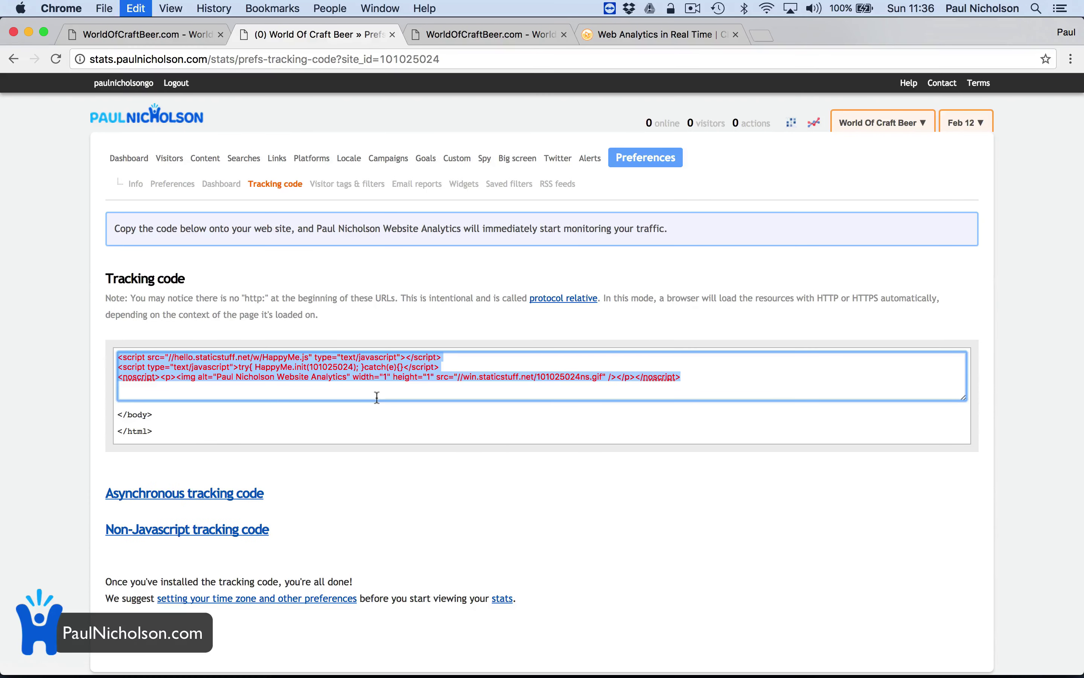
Open the Custom Code section of the WordPress theme options for WorldOfCraftBeer.com.
left_click(148, 34)
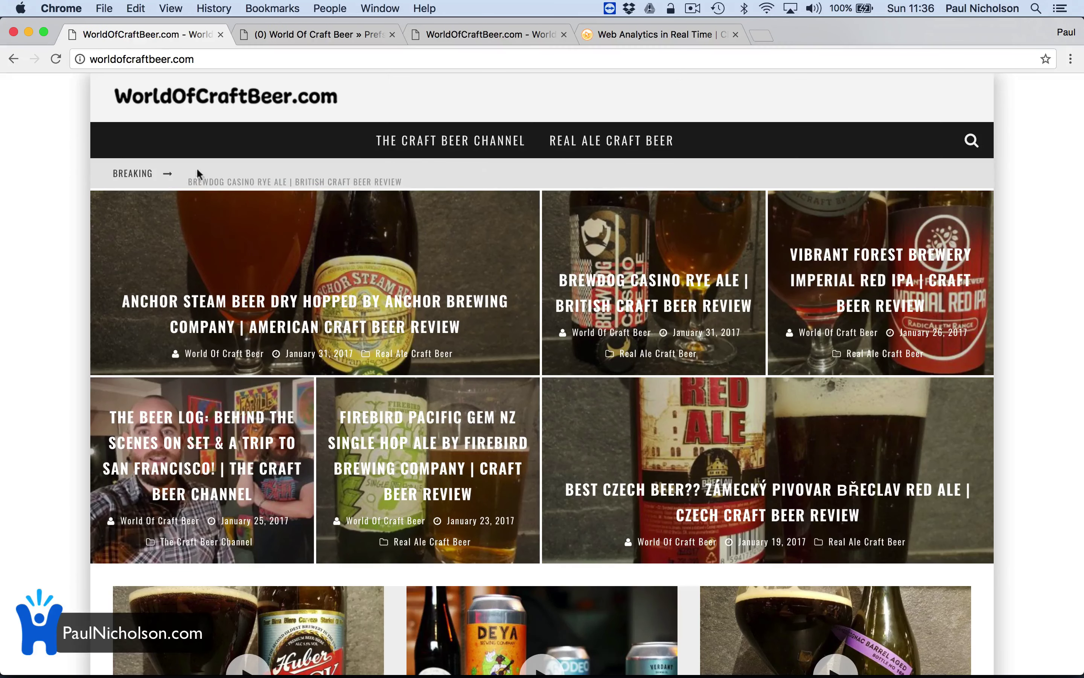
left_click(448, 34)
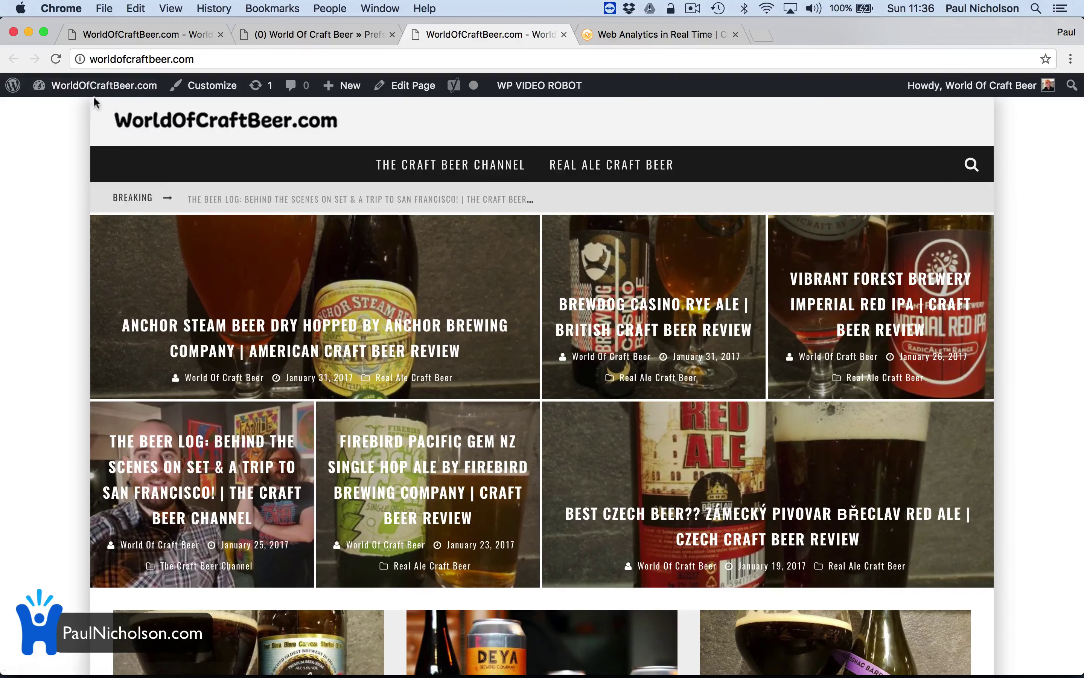
mouse_move(103, 85)
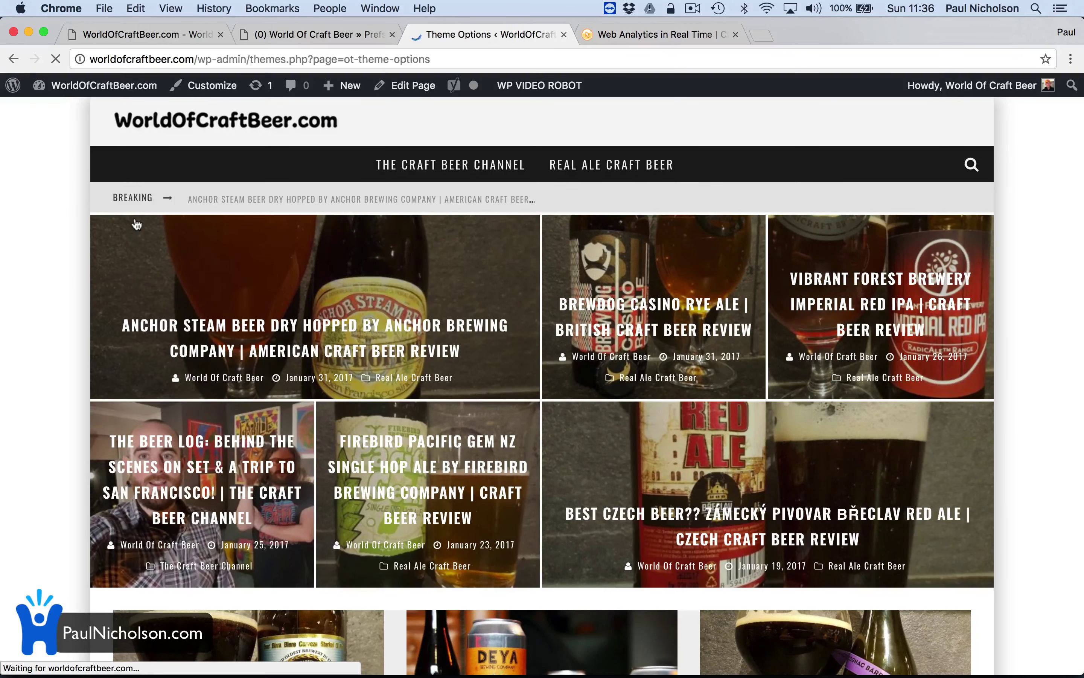
scroll(178, 406, "down", 5)
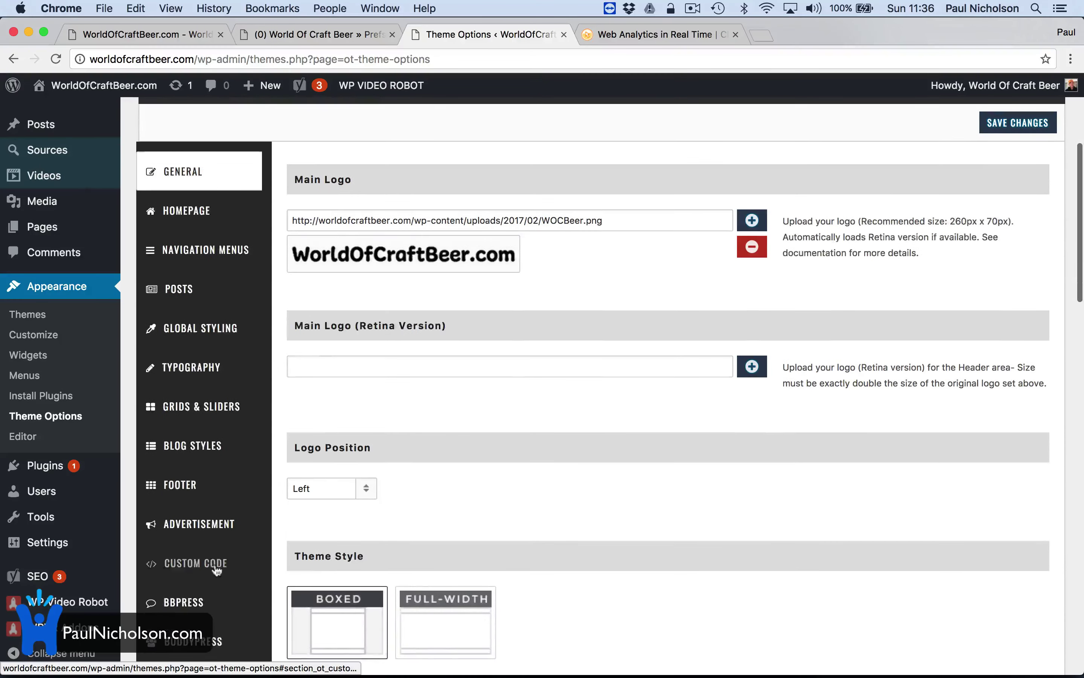
left_click(216, 570)
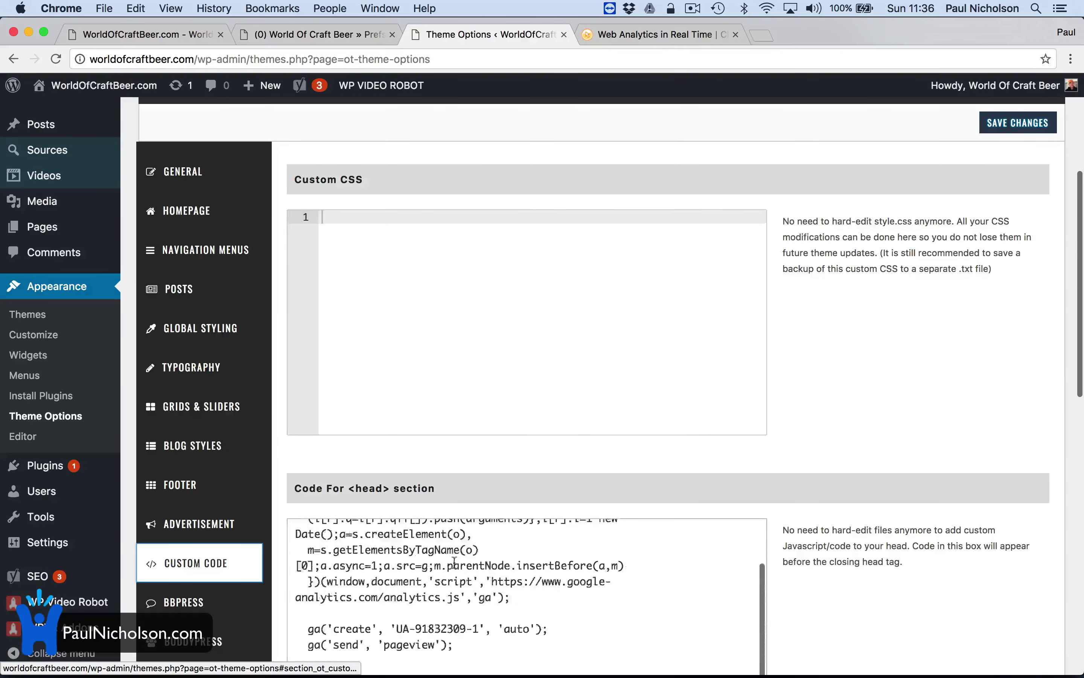
Paste the copied tracking code above the Google Analytics script in the code for the head section.
left_click(309, 485)
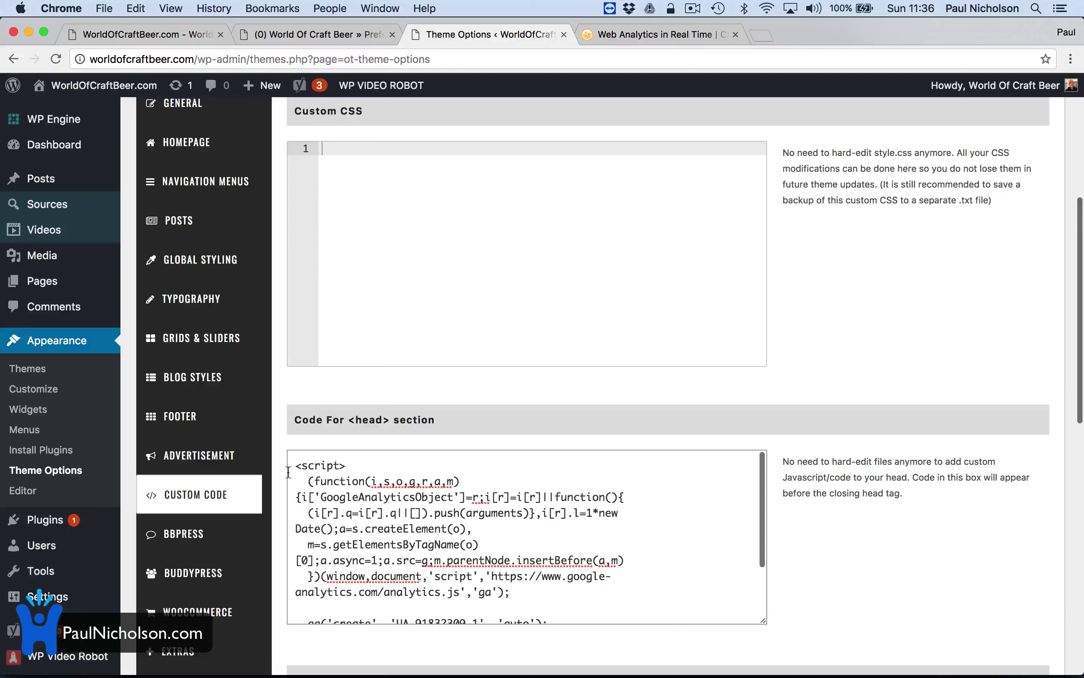
left_click(291, 469)
key("Return")
key("Return")
key("Return")
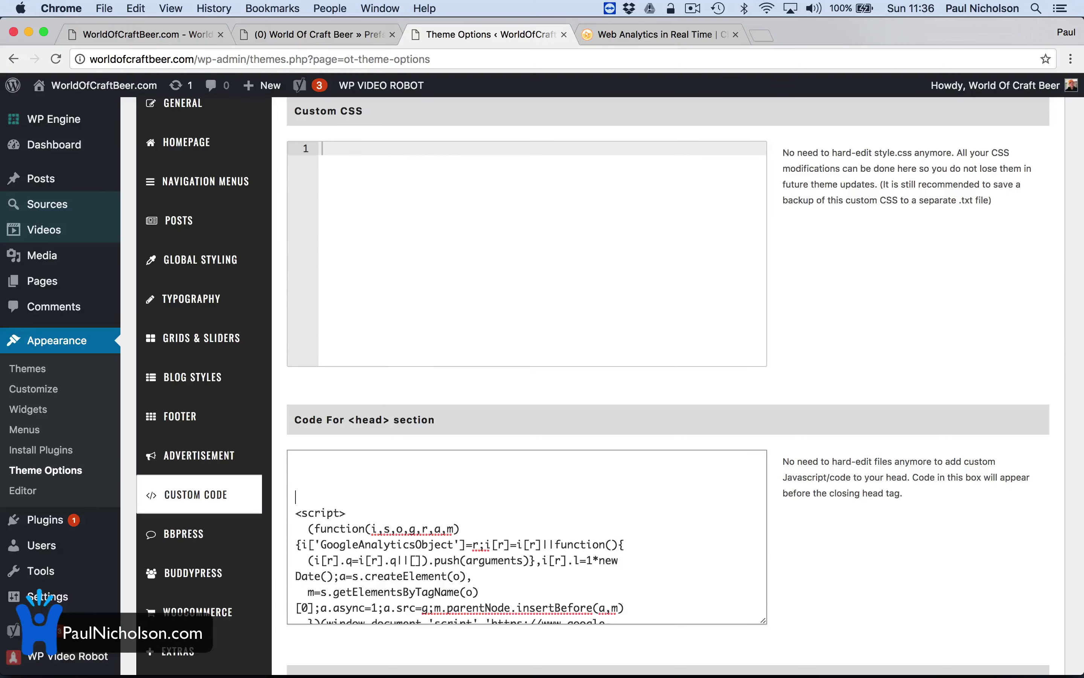
type("<script src=\"//hello.staticstuff.net/w/HappyMe.js\" type=\"text/javascript\"></script> <script type=\"text/javascript\">try{ HappyMe.init(101025024); }catch(e){}</script> <noscript><p><img alt=\"Paul Nicholson Website Analytics\" width=\"1\" height=\"1\" src=\"//win.staticstuff.net/101025024ns.gif\" /></p></noscript>")
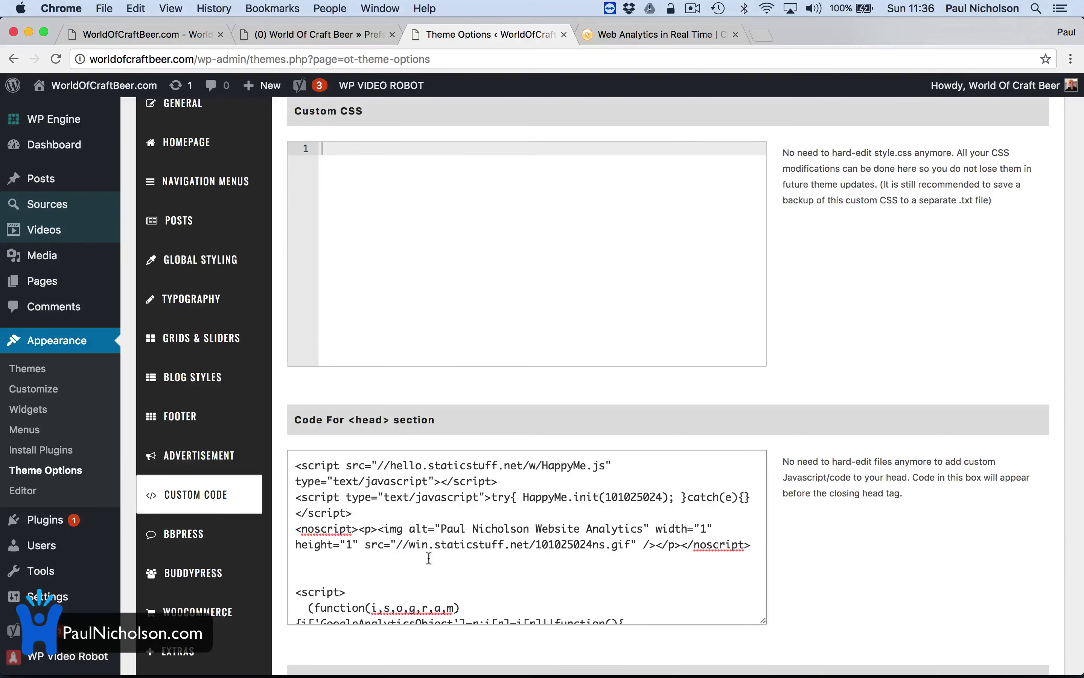
Save the theme option changes and open the WorldOfCraftBeer.com home page.
scroll(429, 558, "down", 15)
left_click(988, 577)
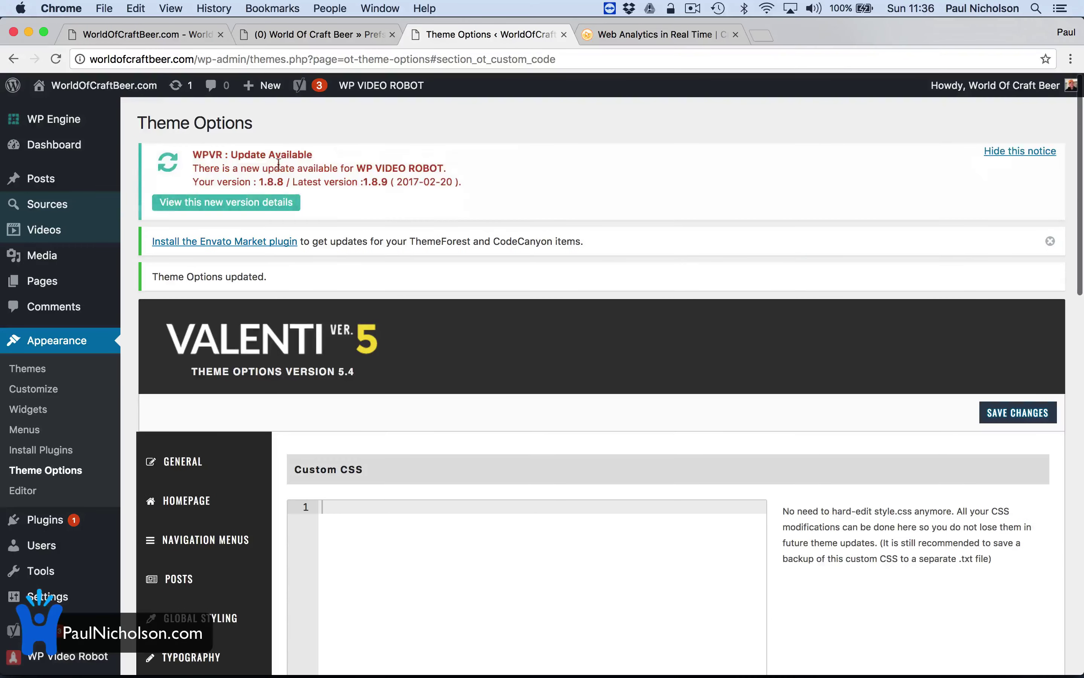
left_click(116, 108)
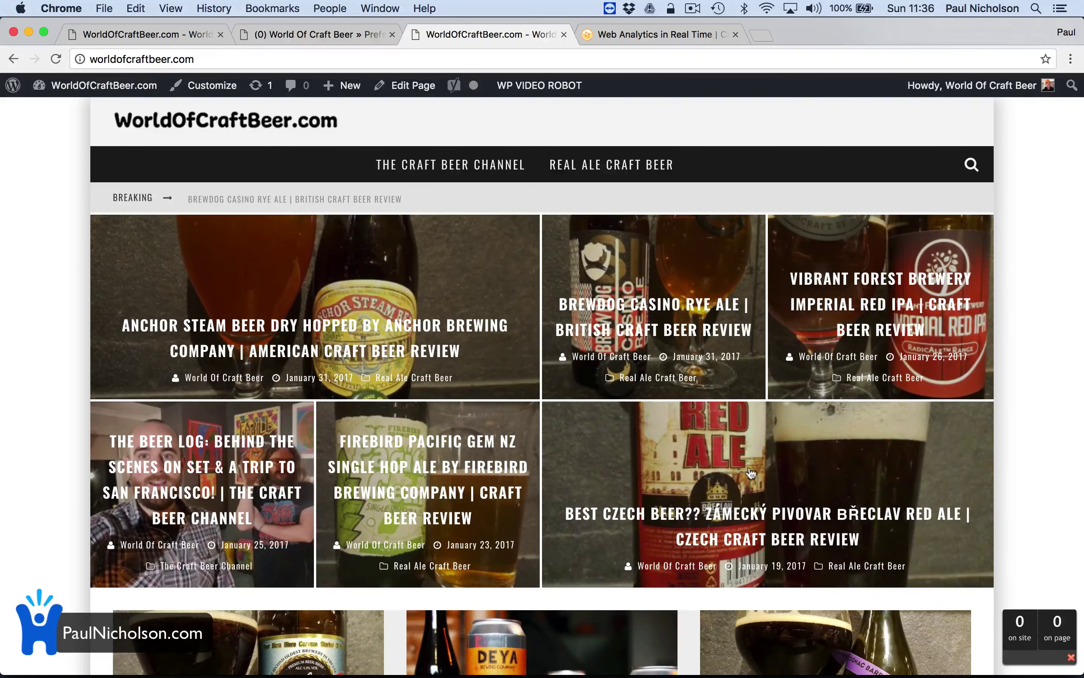
Open the Anchor Steam Beer Dry Hopped review in Chrome and load wocbeer.com in Safari as test visits.
left_click(341, 329)
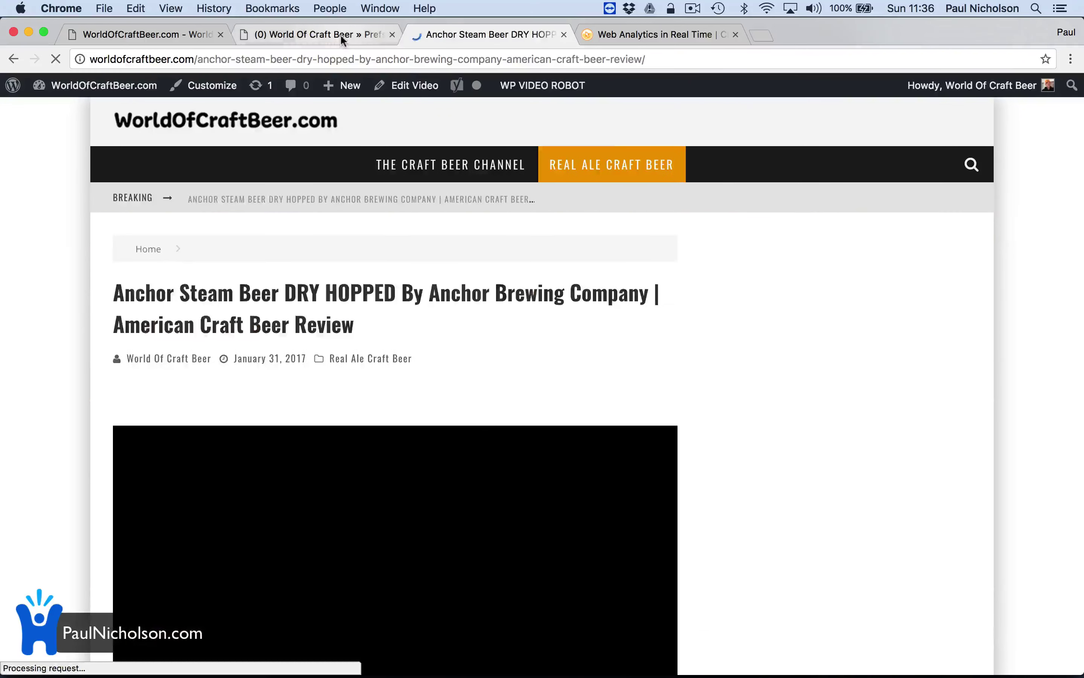
left_click(341, 33)
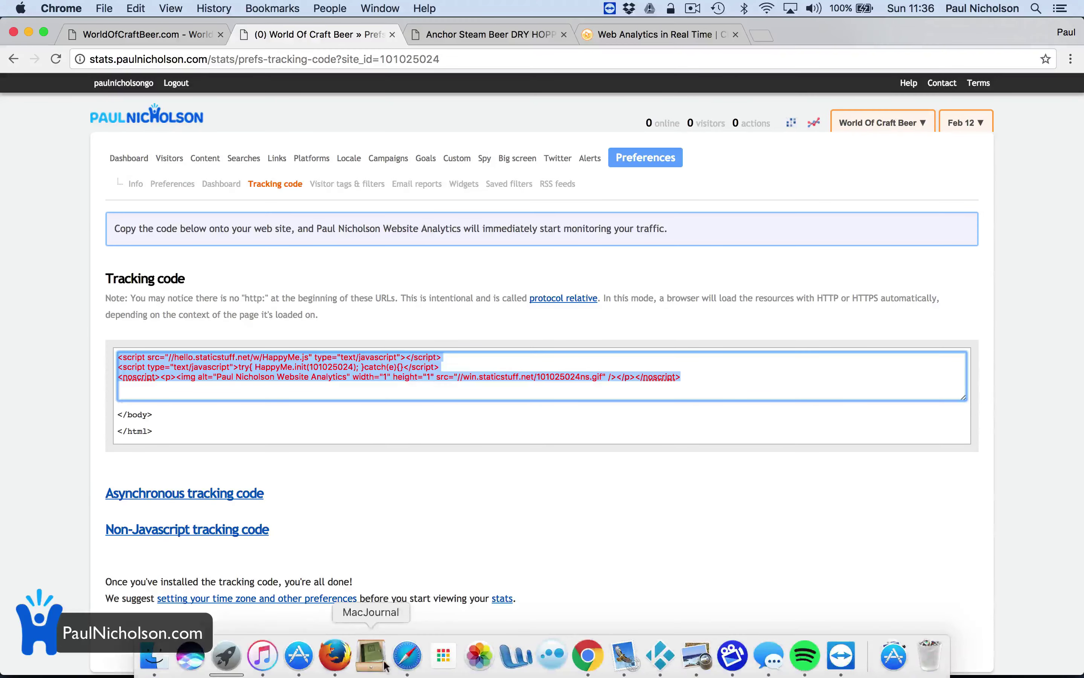
left_click(407, 655)
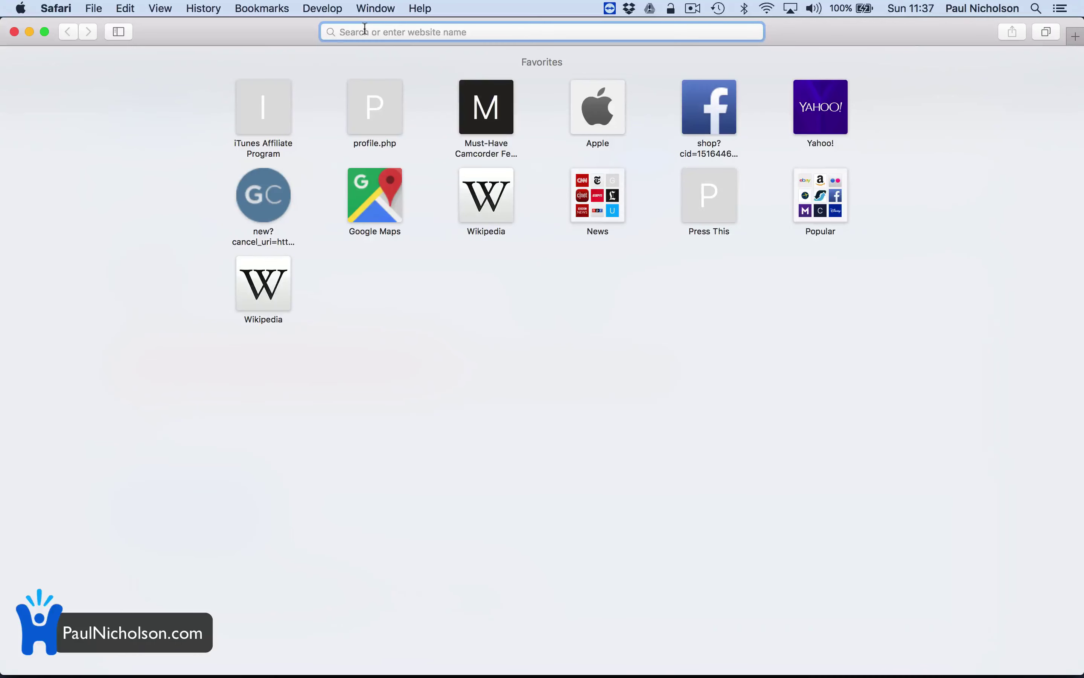
type("wocbeer.com")
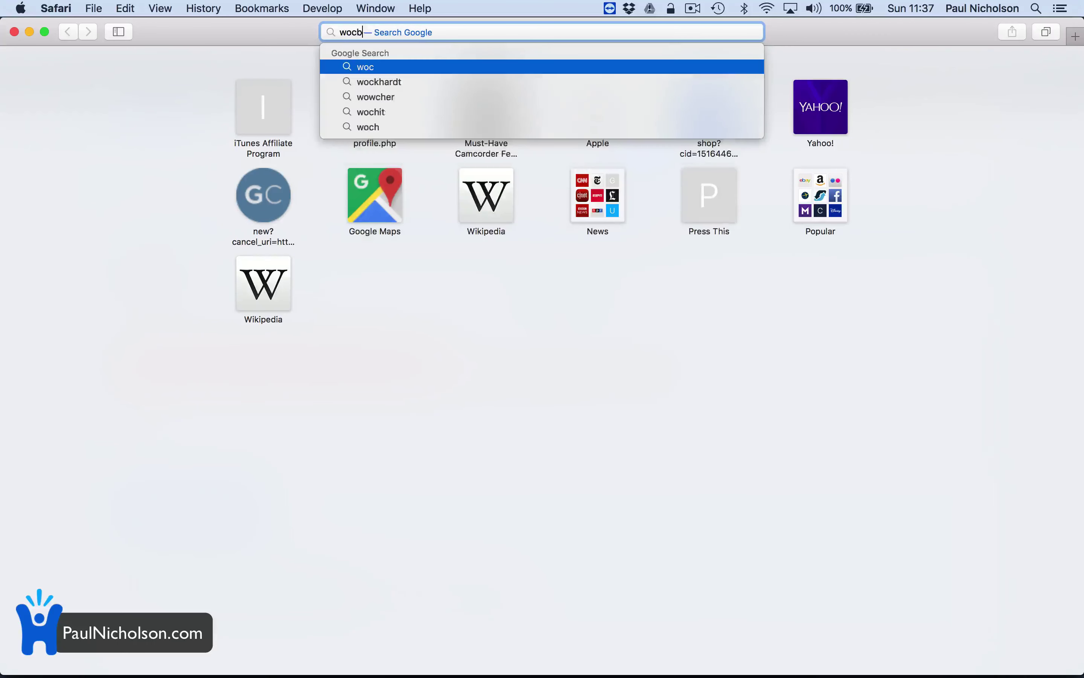
key("Return")
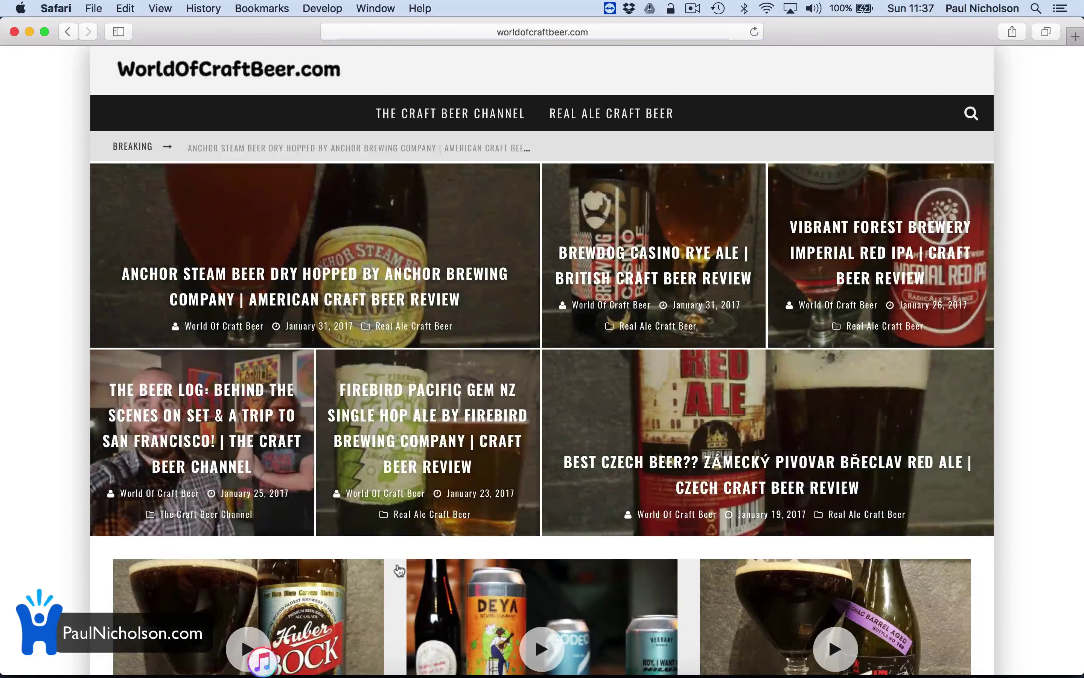
Switch back to Chrome and open the Spy view for World Of Craft Beer.
mouse_move(443, 668)
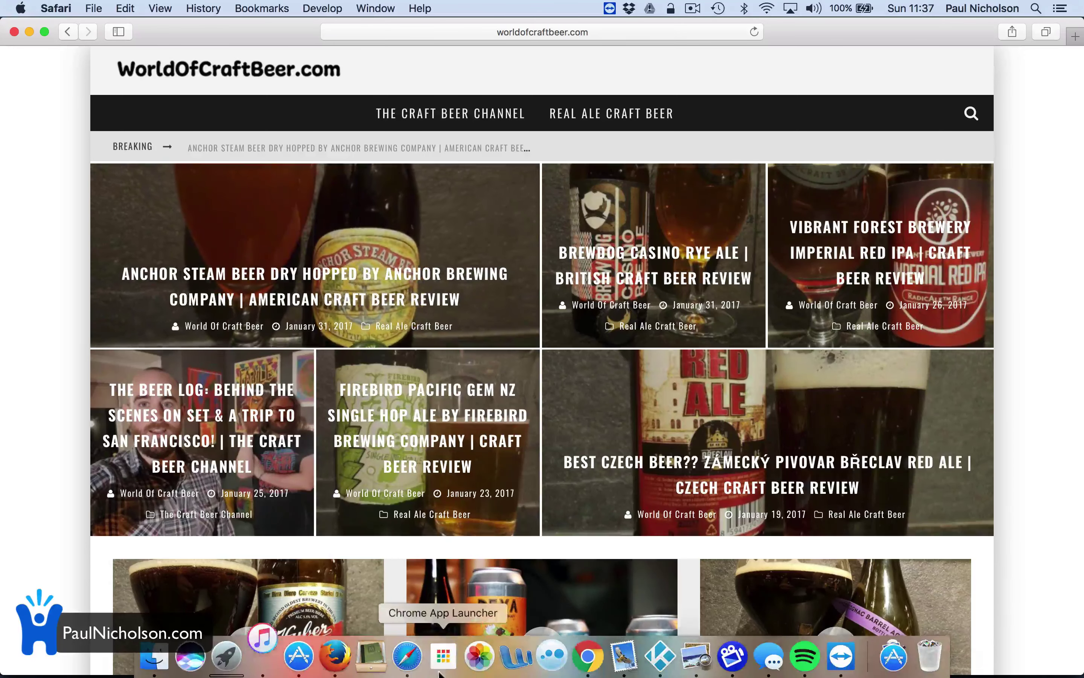
left_click(338, 667)
left_click(589, 659)
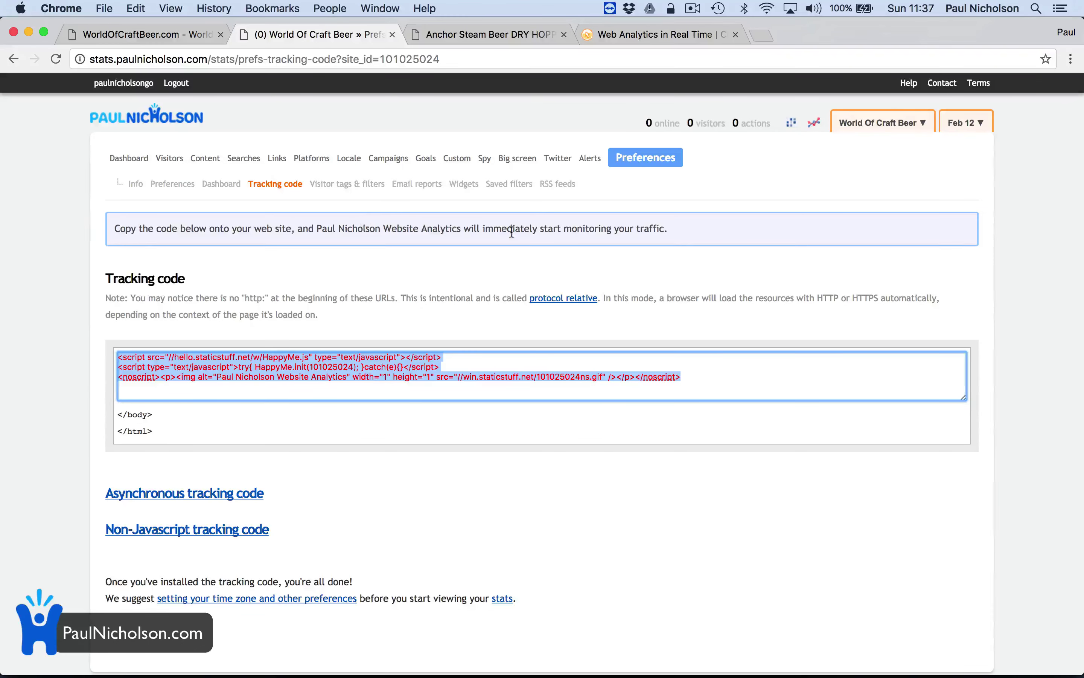
left_click(484, 161)
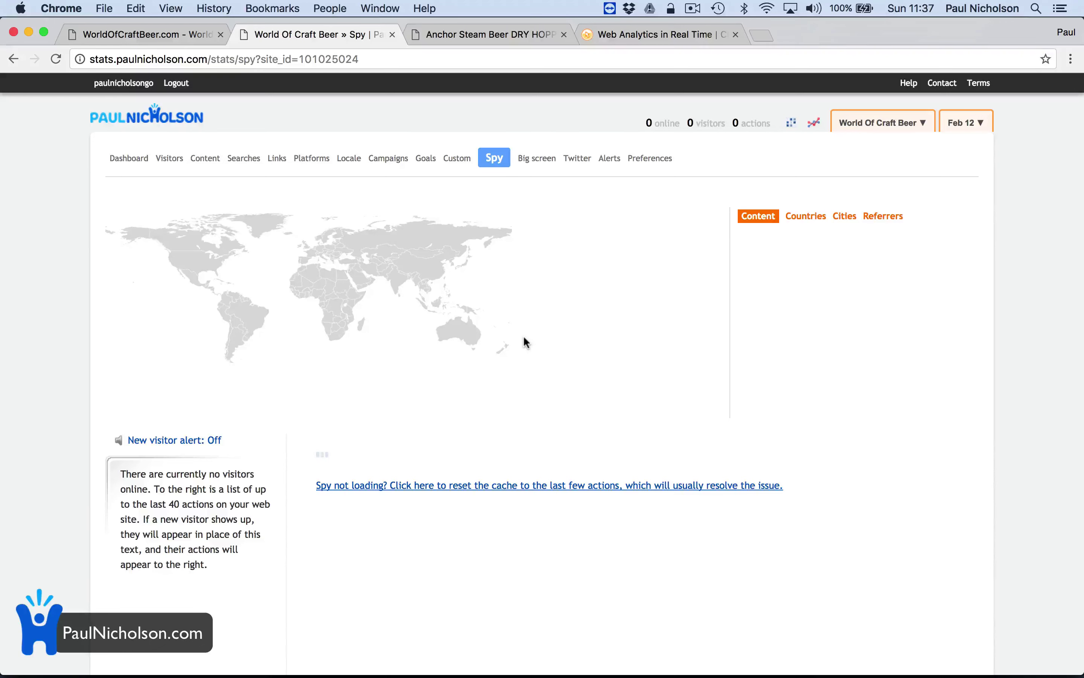
Reload the Anchor Steam Beer review and check the World Of Craft Beer dashboard and Spy view for the visit.
left_click(494, 35)
left_click(55, 60)
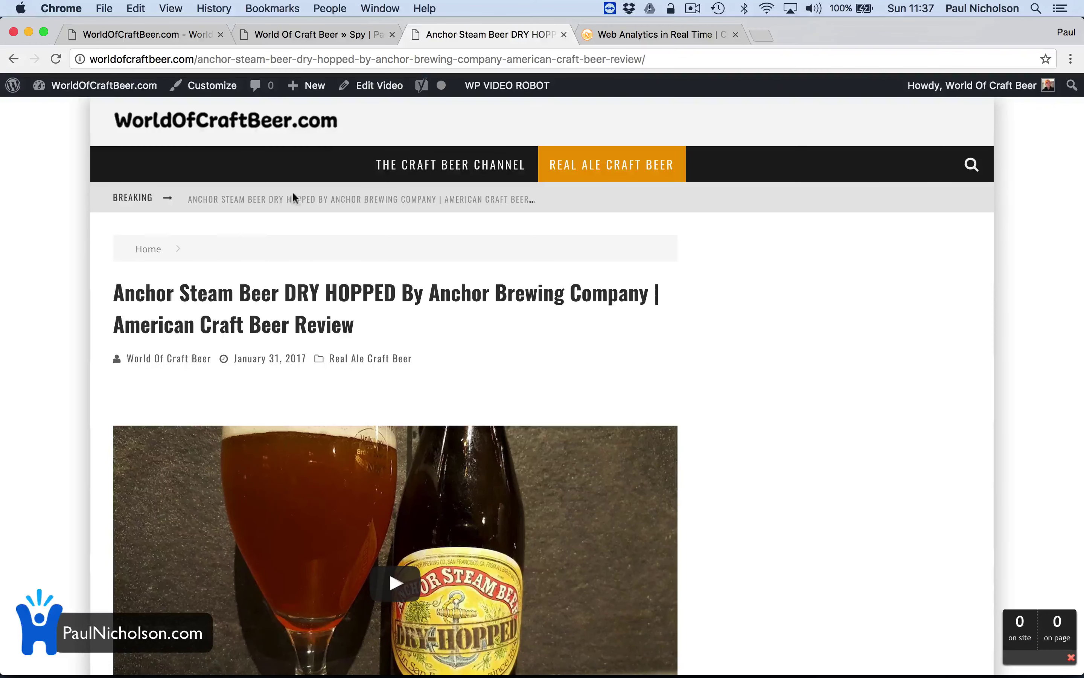
left_click(315, 33)
left_click(127, 161)
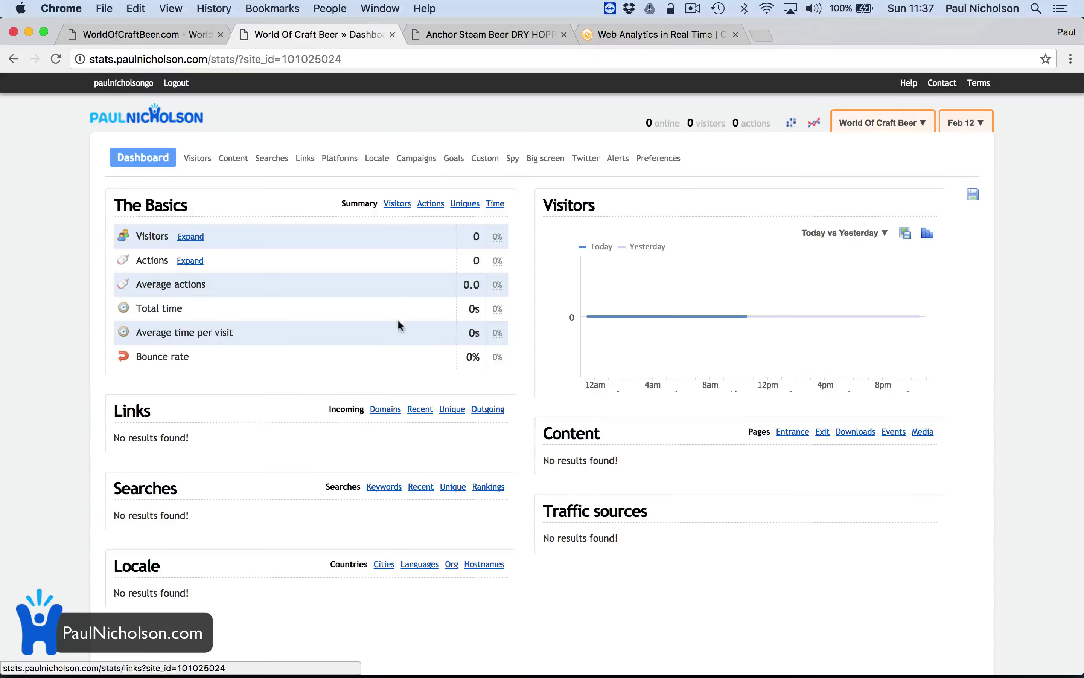
left_click(511, 163)
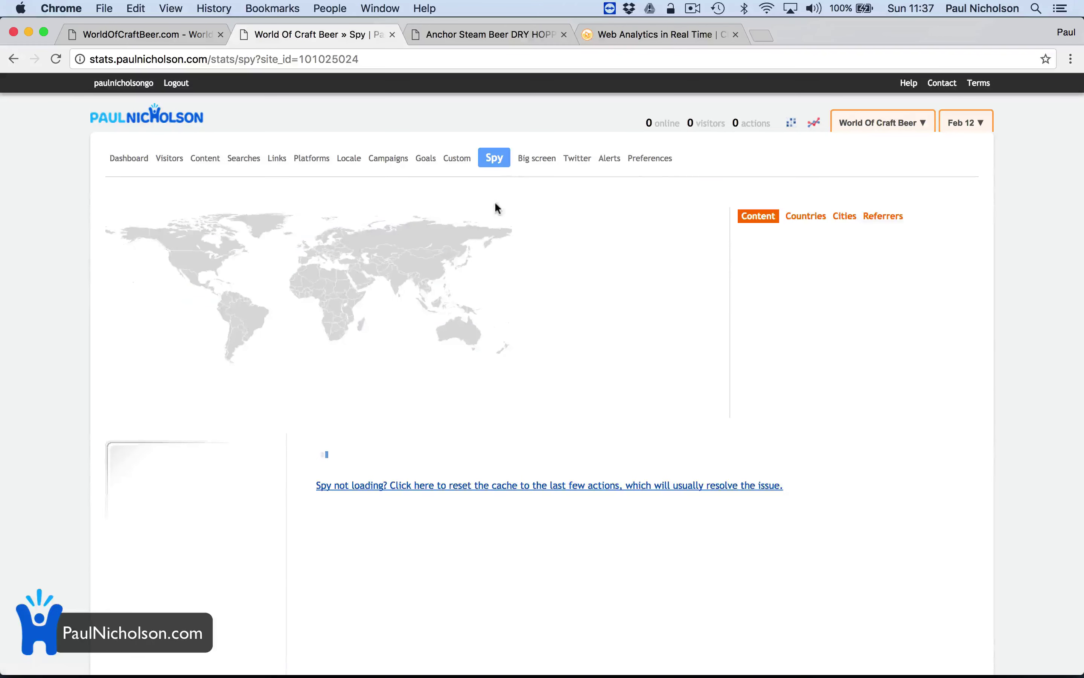
Review the tracking code page in the World Of Craft Beer preferences.
left_click(656, 159)
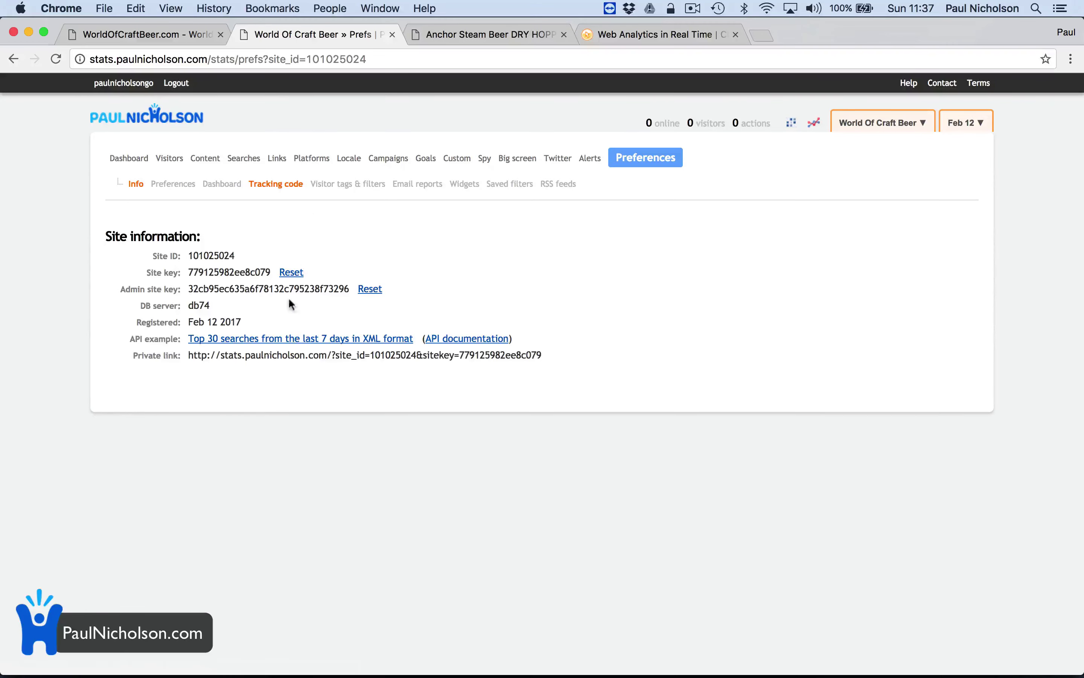
left_click(264, 184)
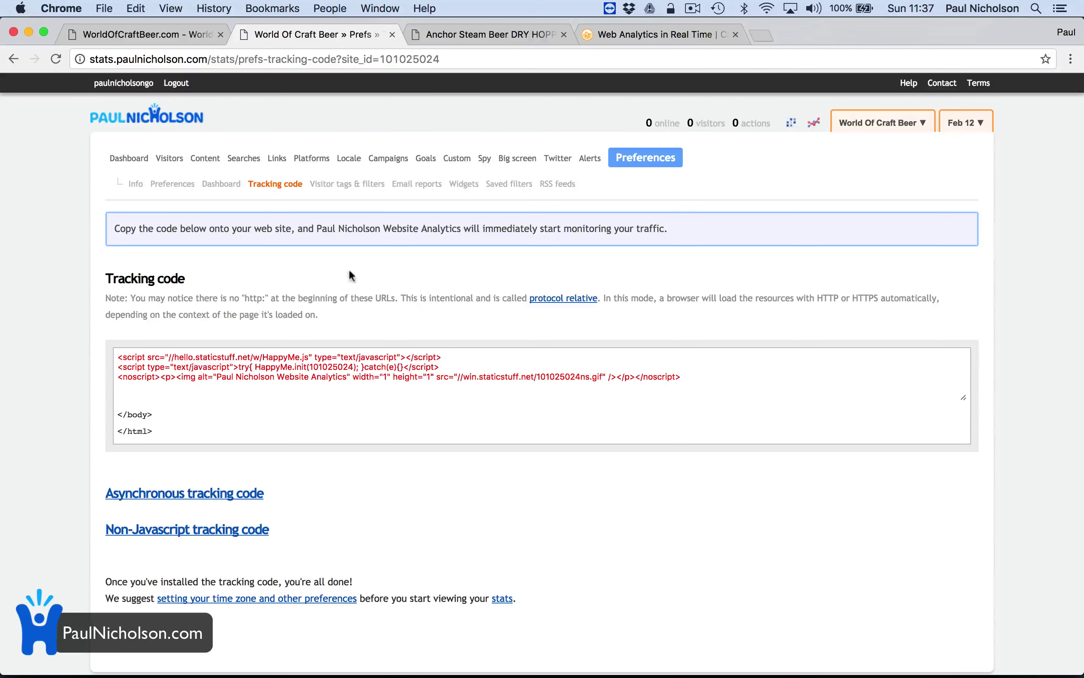
scroll(346, 466, "down", 2)
scroll(346, 465, "up", 2)
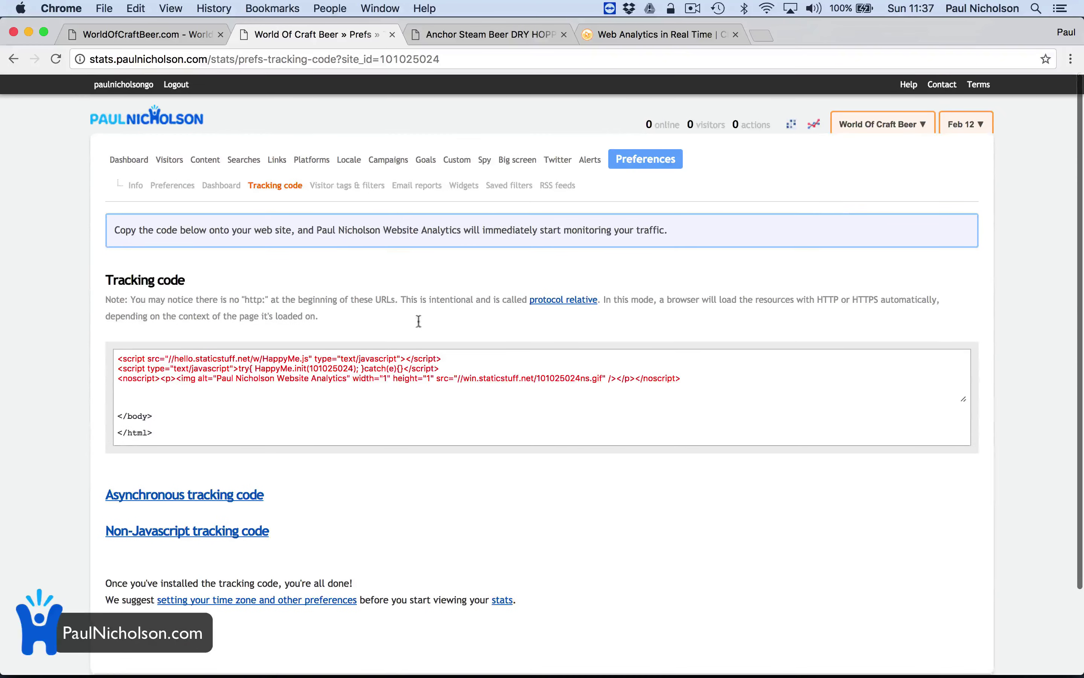
Return to the Spy view and show its visitor breakdown by countries and cities.
left_click(490, 158)
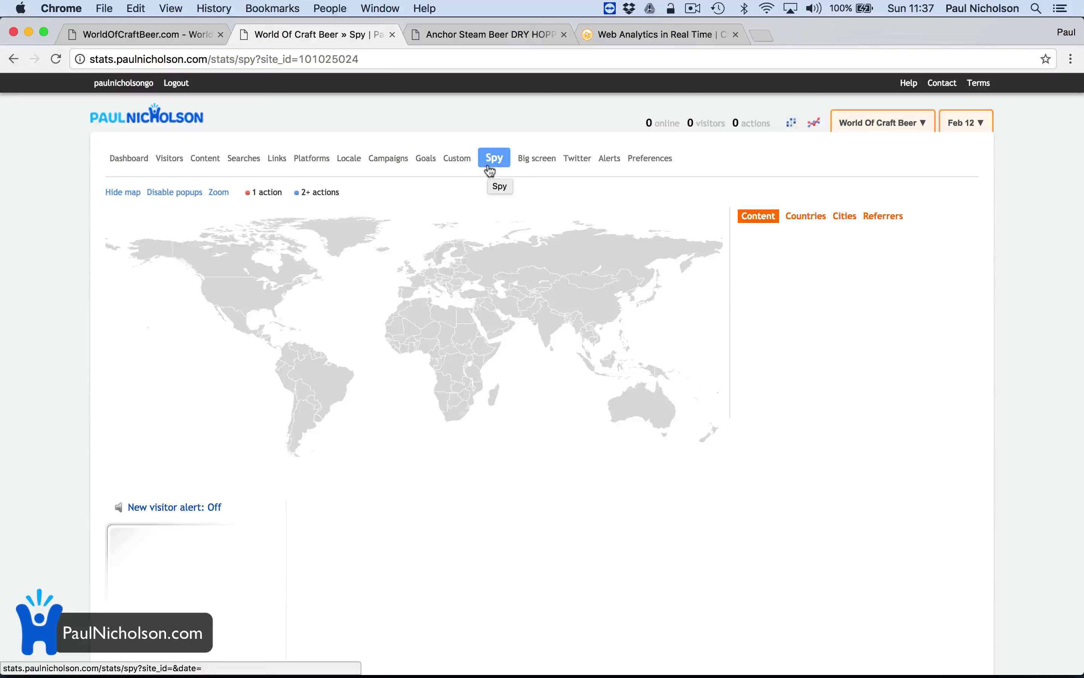
left_click(809, 217)
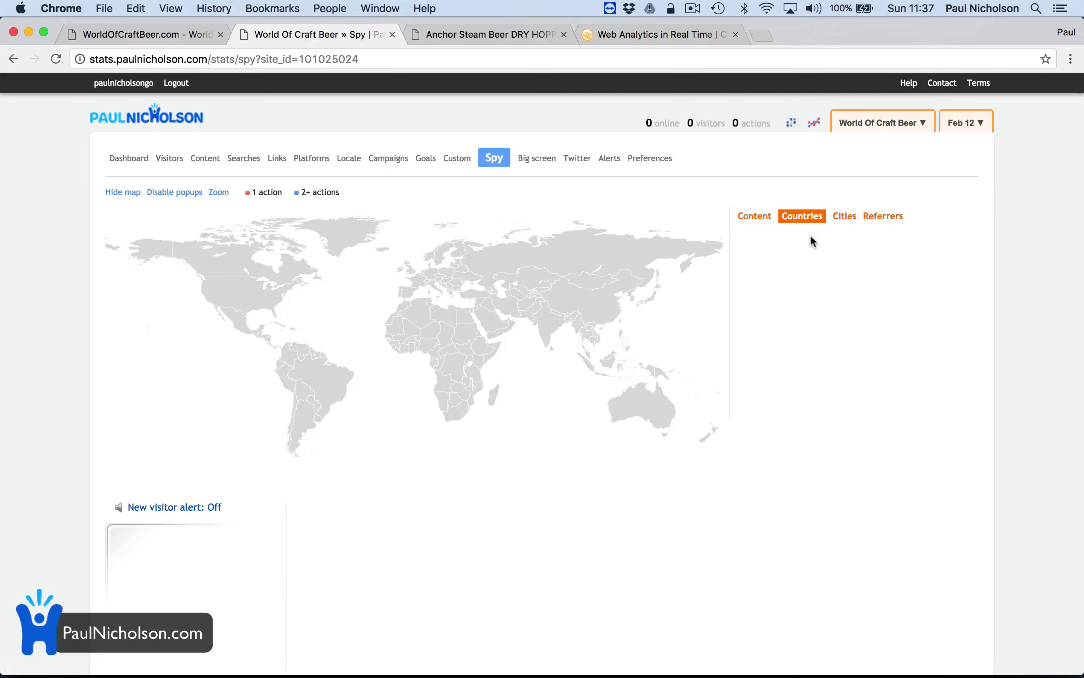
left_click(844, 217)
Open the Firebird Pacific Gem review in Safari as a test visit and check the Spy view in Chrome.
mouse_move(488, 677)
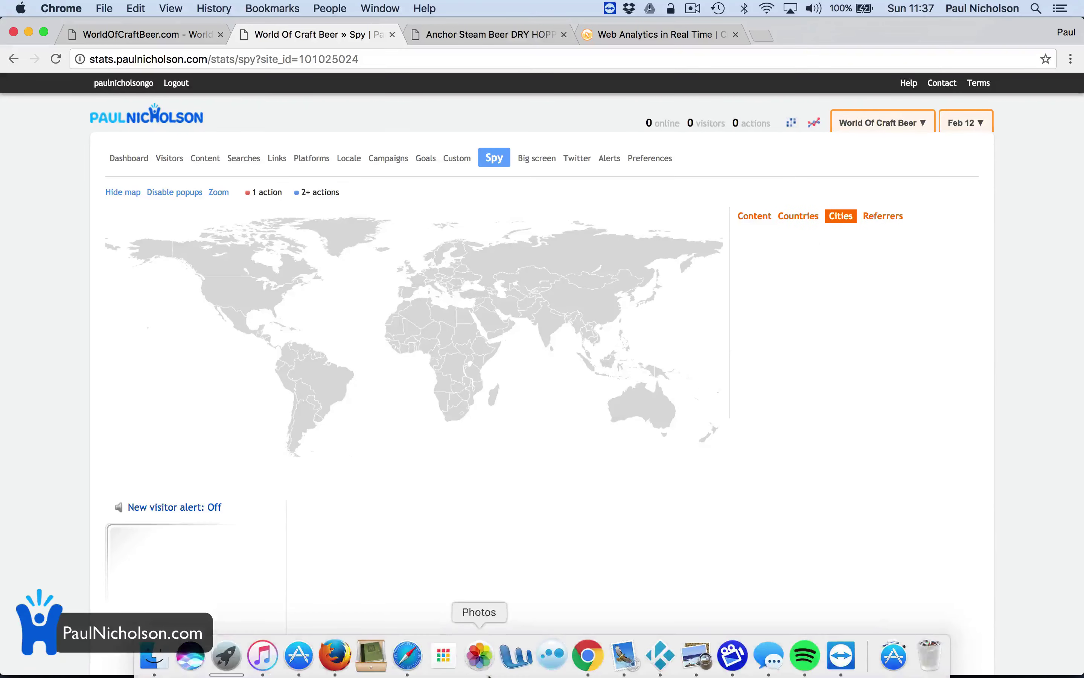
left_click(407, 656)
left_click(466, 474)
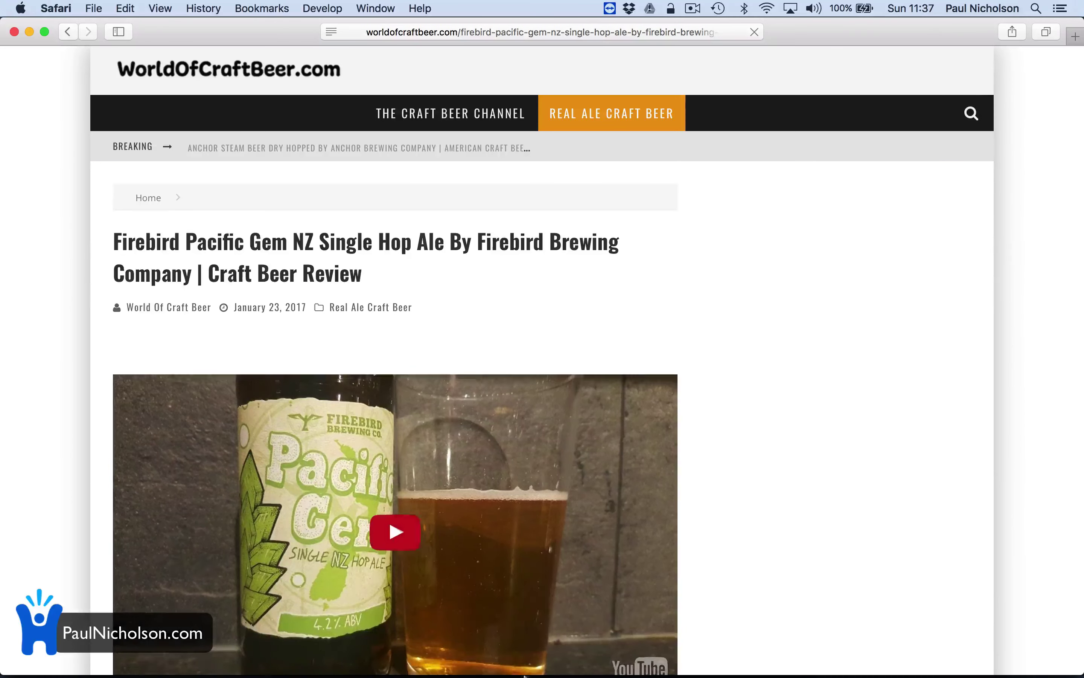
mouse_move(516, 672)
left_click(336, 661)
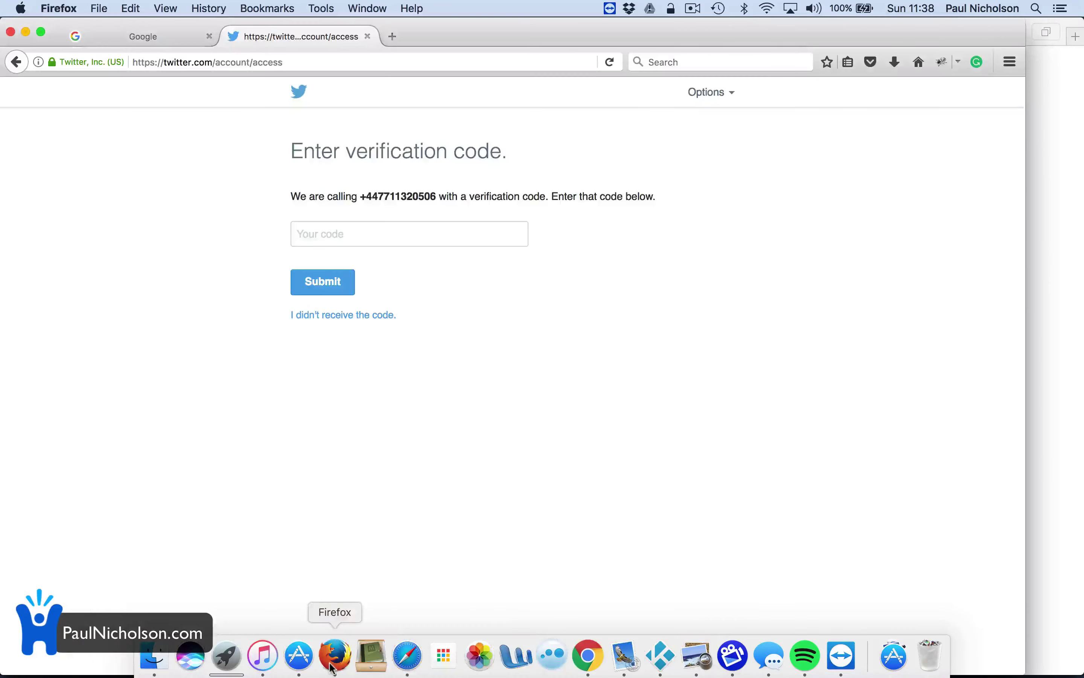
left_click(592, 662)
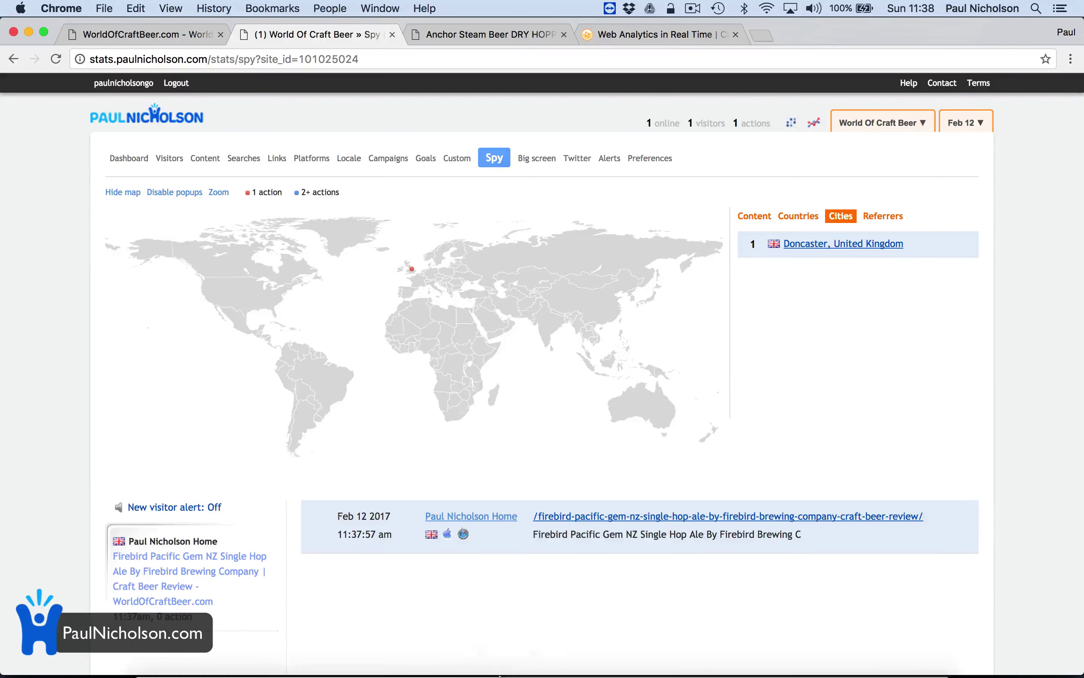
Reload the Firebird Pacific Gem review in Safari and return to the Spy view in Chrome.
left_click(406, 652)
left_click(428, 32)
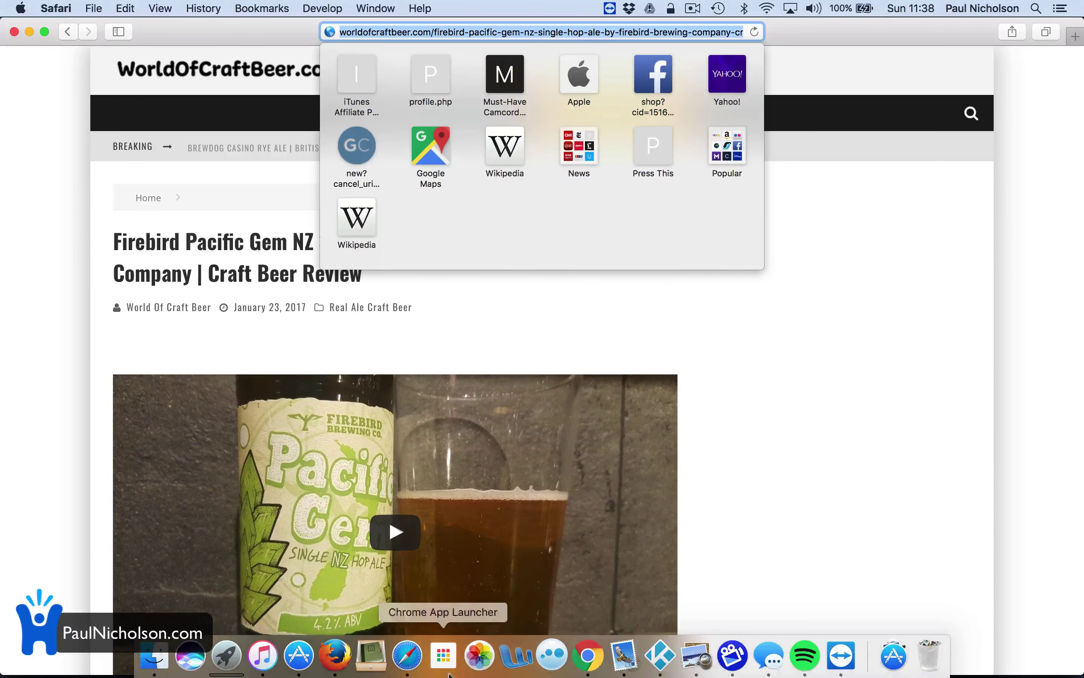
left_click(581, 661)
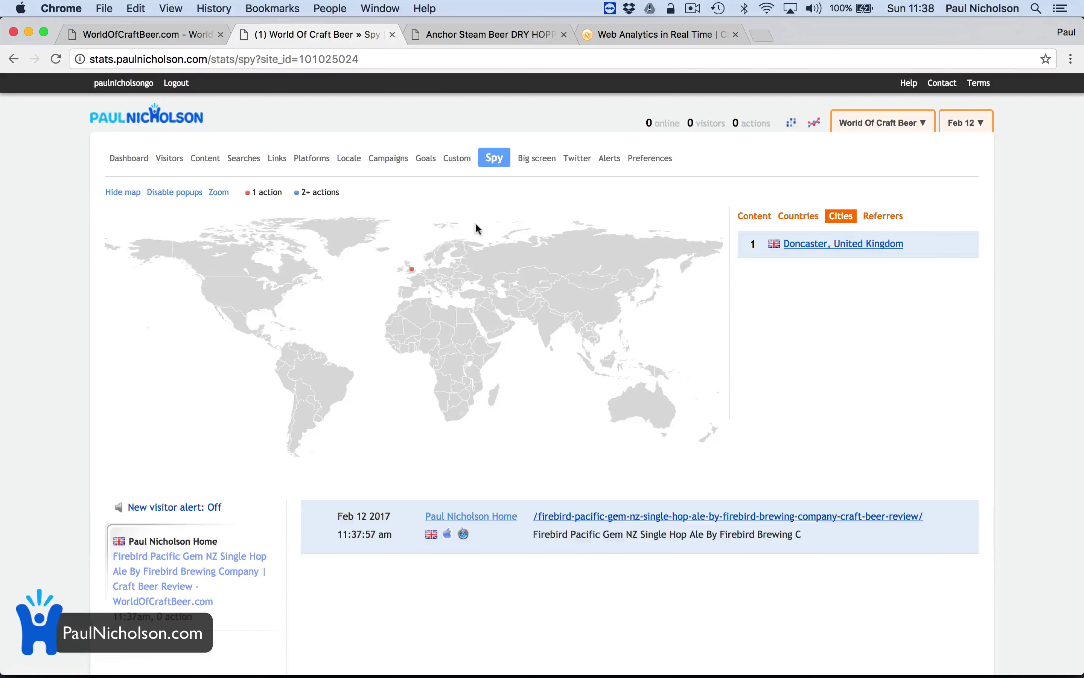
Open The Craft Beer Channel category in Safari and check the Spy view in Chrome for the new action.
left_click(405, 657)
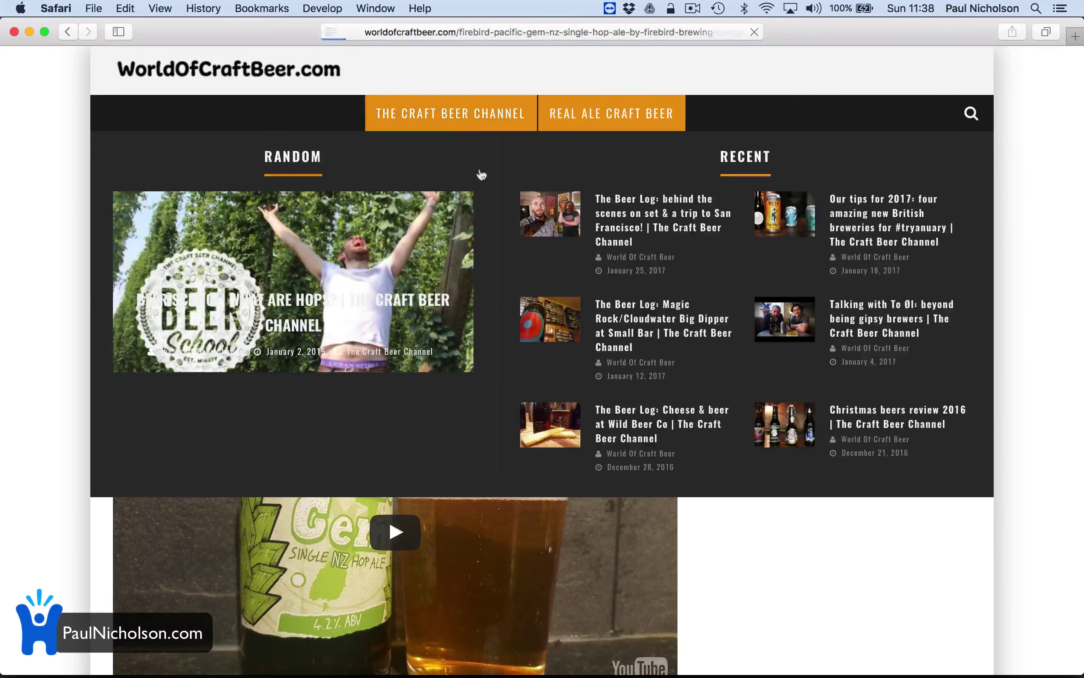
left_click(471, 119)
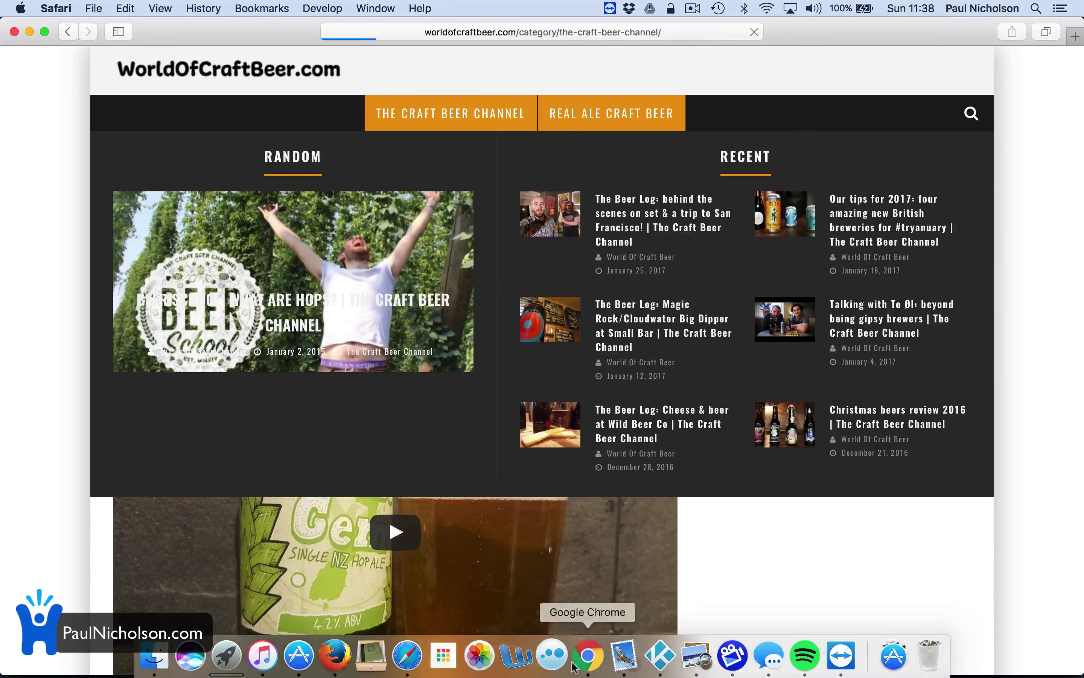
left_click(589, 654)
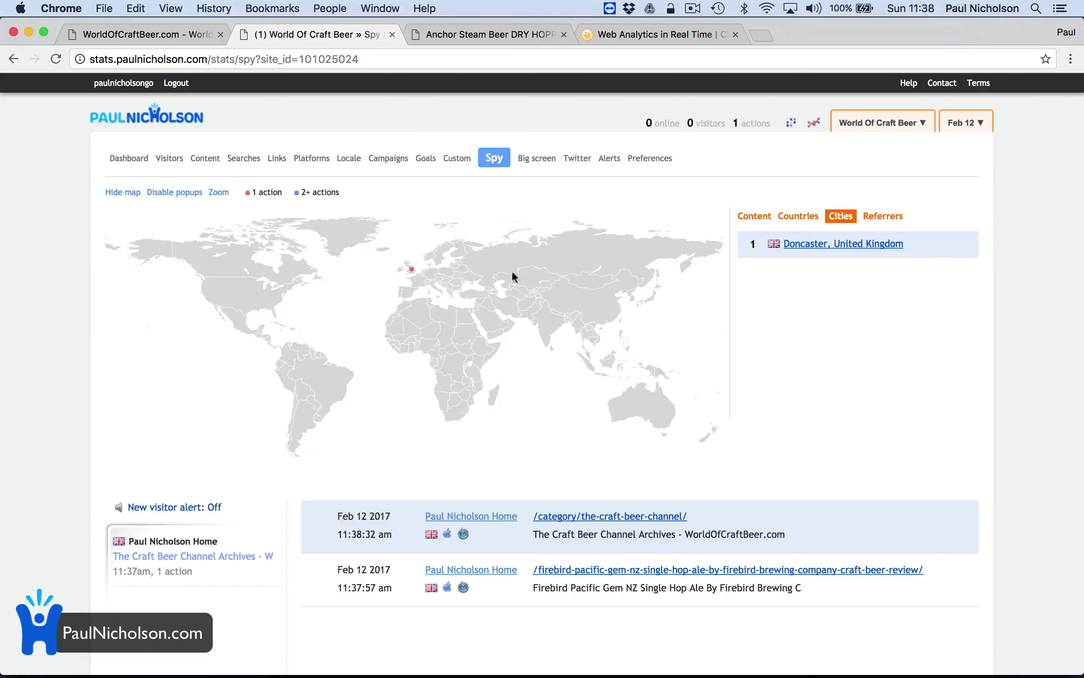
View the Goals page and the dashboard statistics for World Of Craft Beer.
left_click(433, 158)
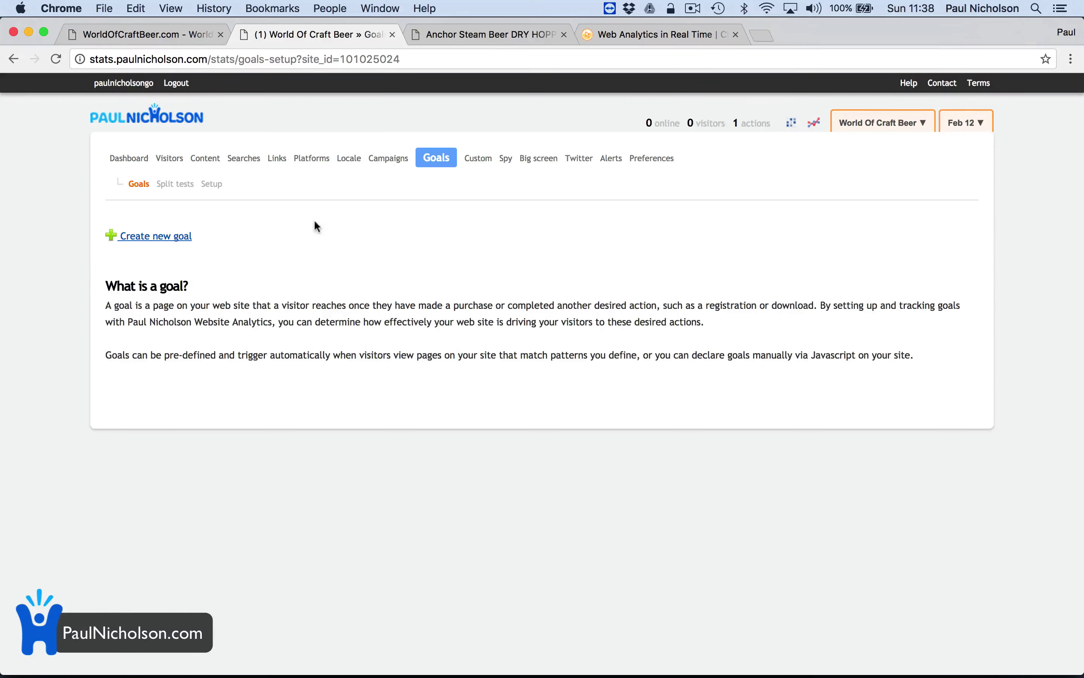
left_click(143, 160)
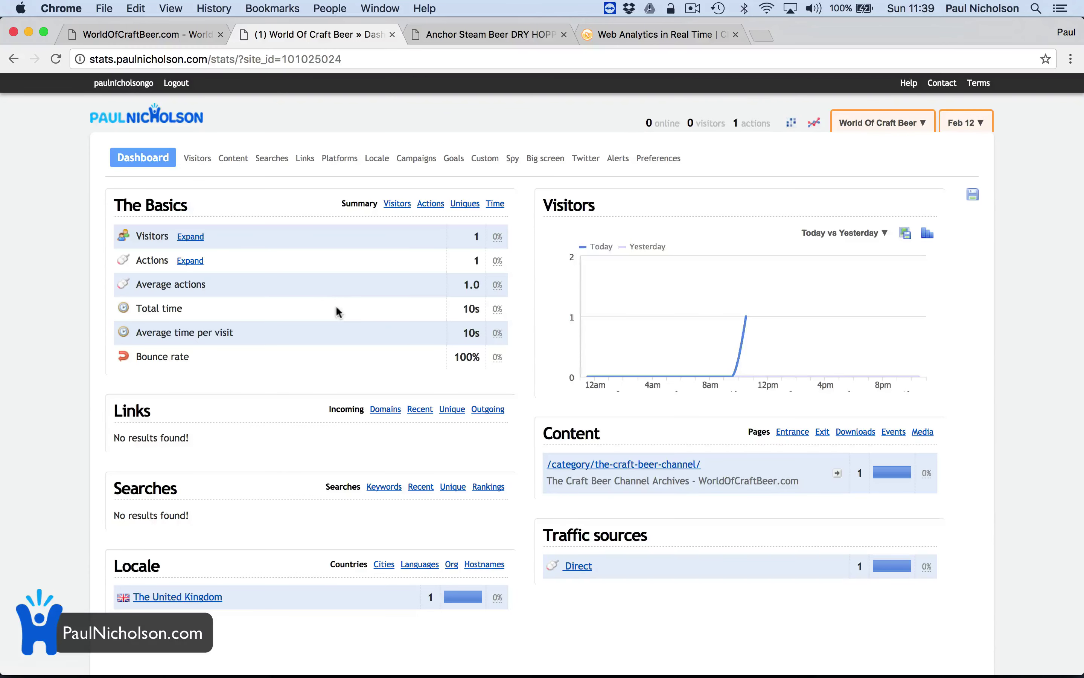